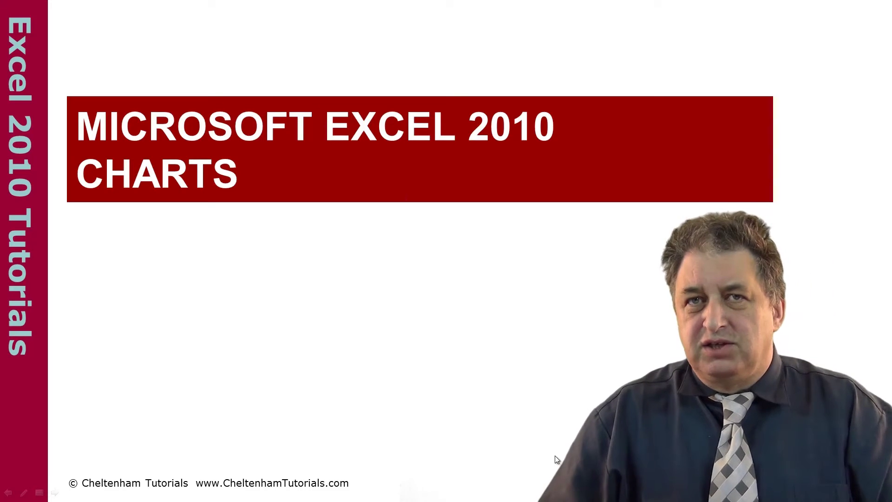
Open the chart.xlsx example workbook from the slide and select cell C6 in the sales table.
click(497, 456)
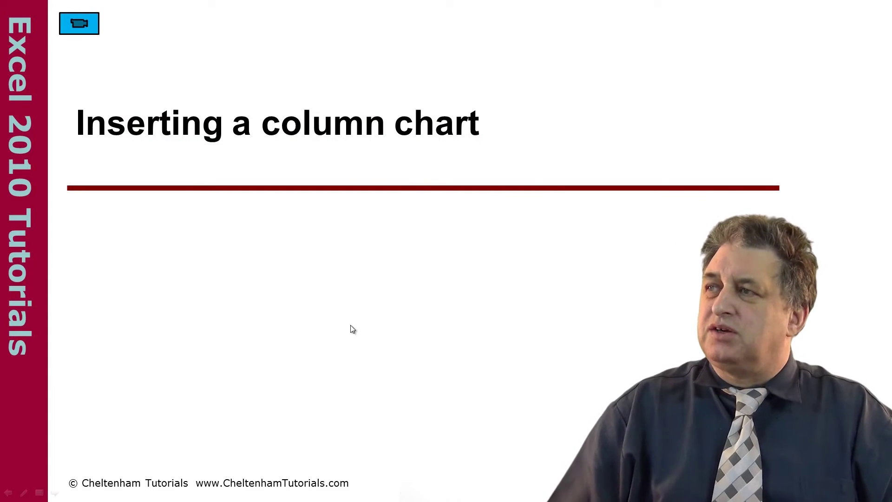
click(86, 24)
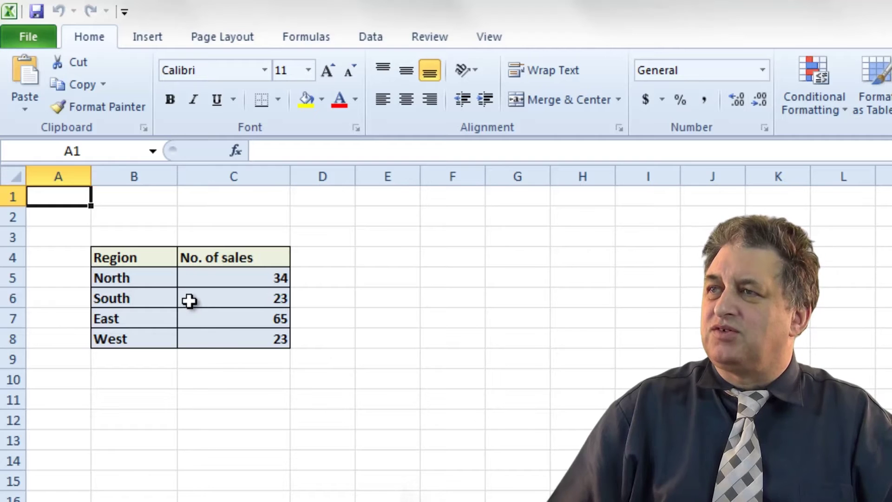
click(189, 301)
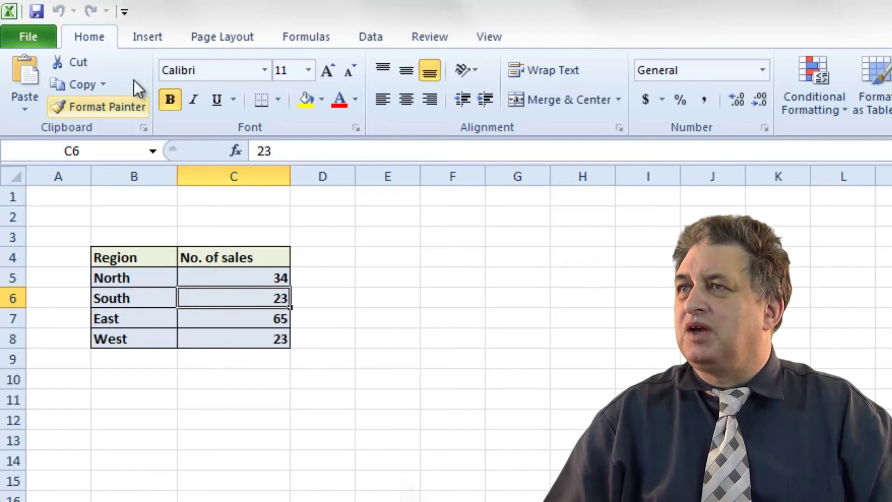
Insert a 2-D Clustered Column chart of No. of sales and place it beside the table.
click(152, 38)
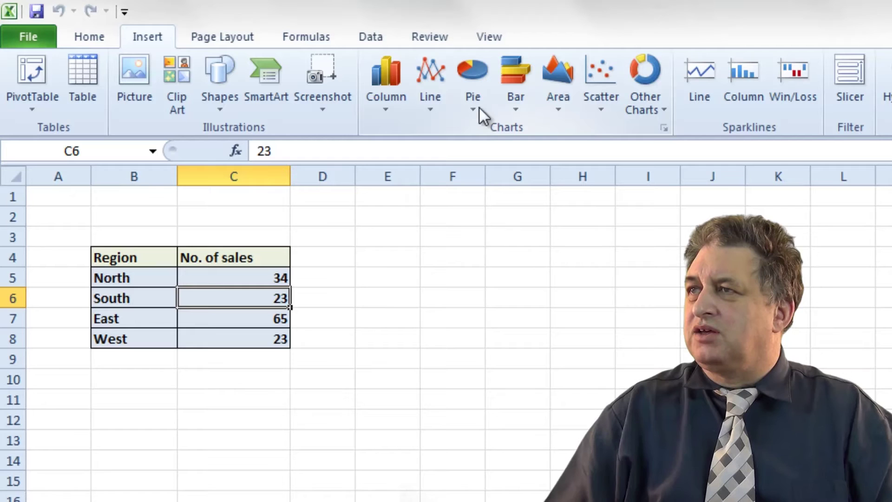
click(387, 82)
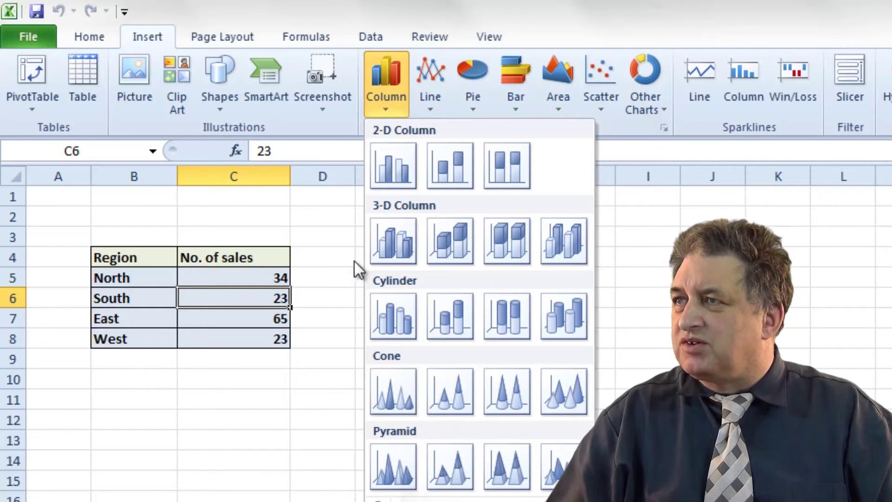
click(394, 166)
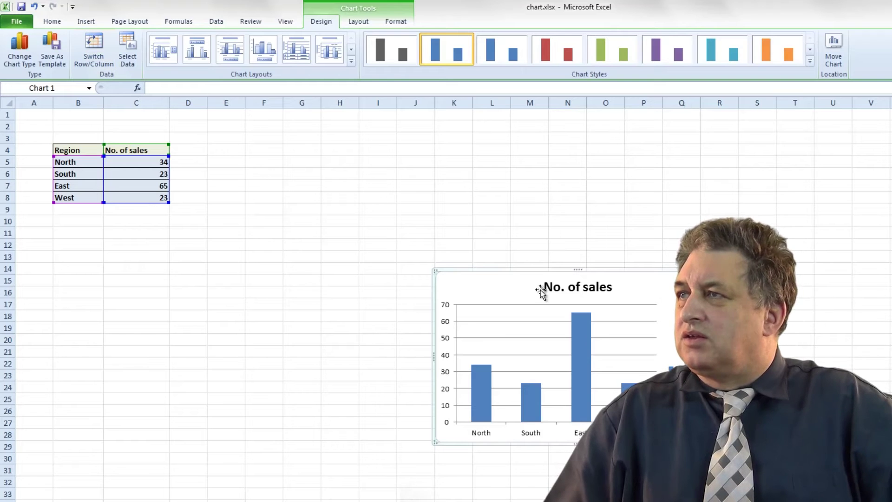
drag(521, 279, 305, 191)
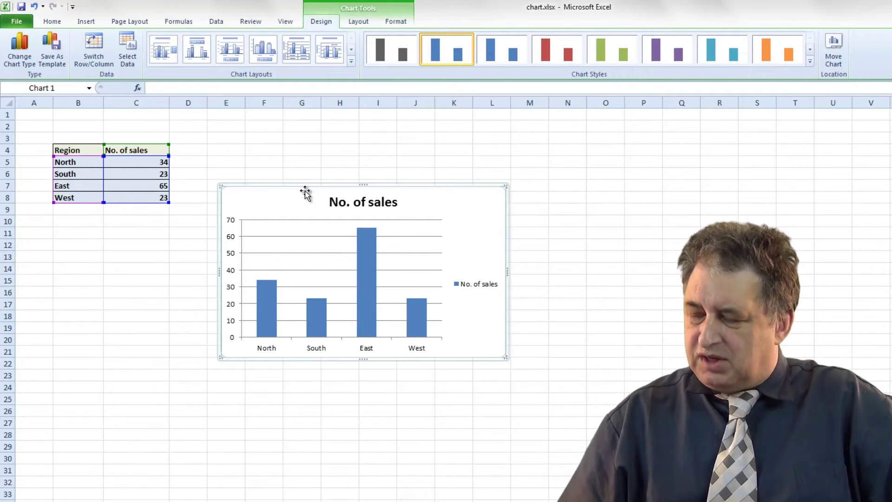
Replace the column chart with a 3-D Clustered Column chart.
key(Delete)
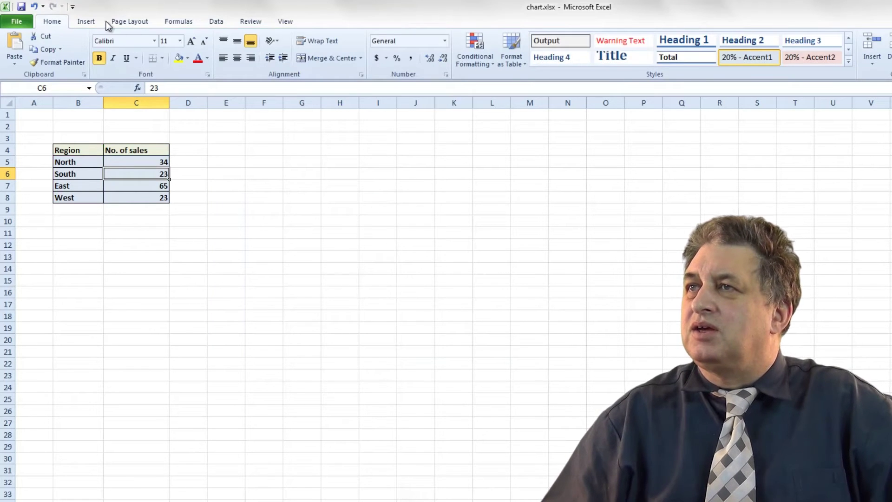
click(85, 23)
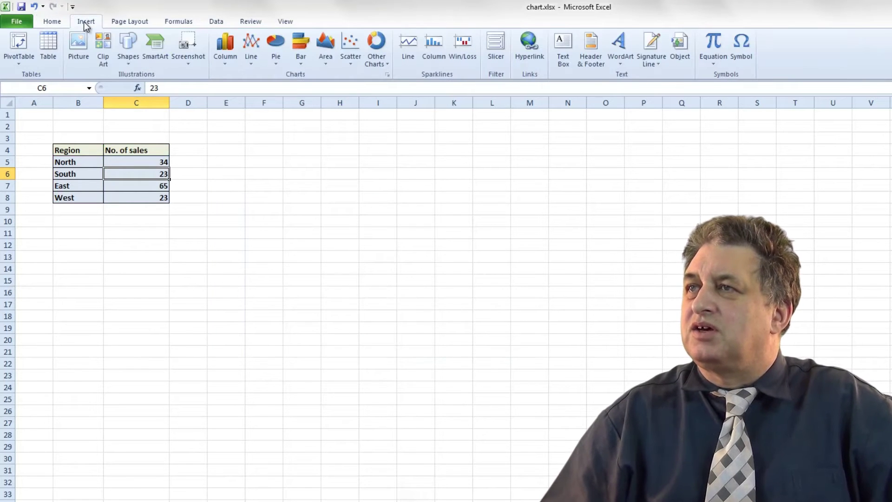
click(225, 57)
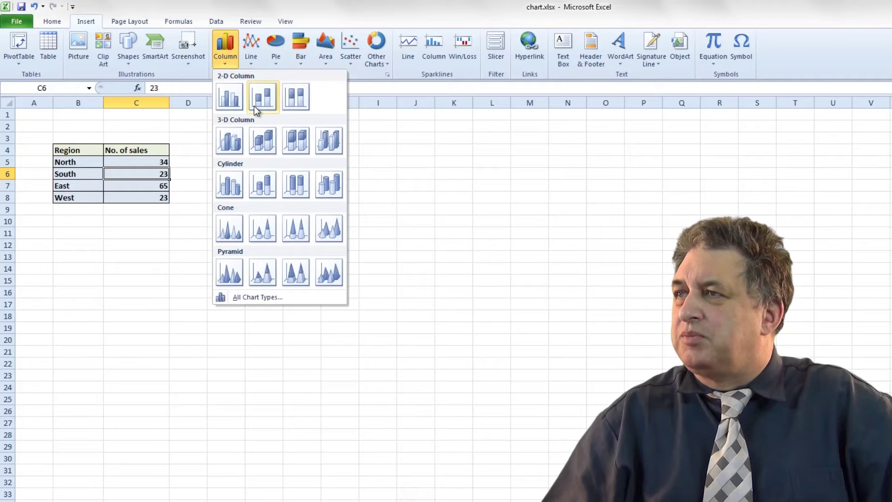
click(227, 140)
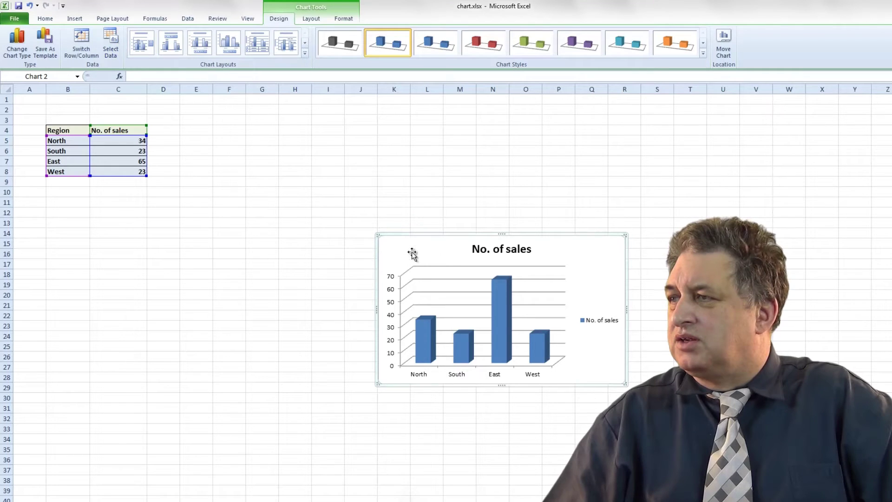
Delete the 3-D column chart and insert a 3-D Cylinder chart of sales instead.
key(Delete)
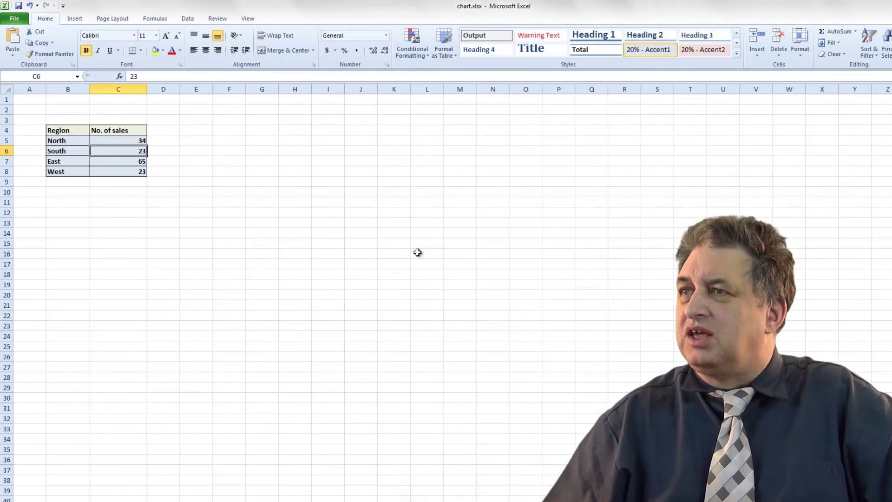
click(74, 19)
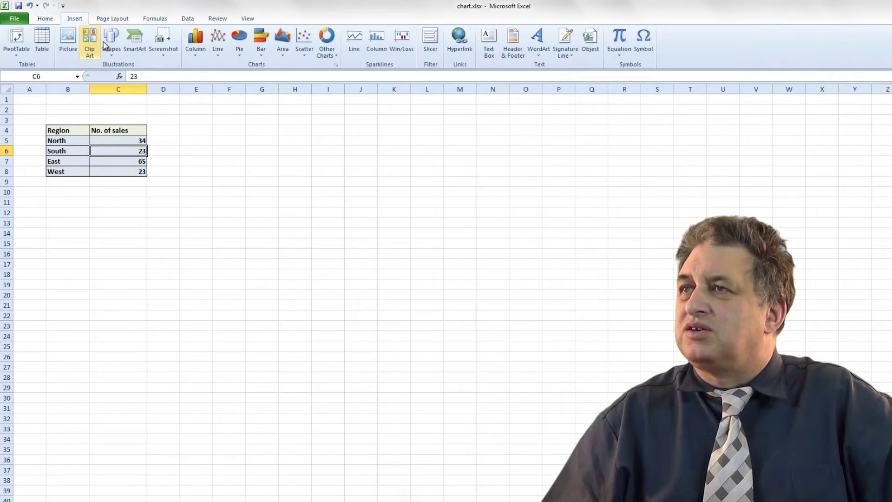
click(195, 43)
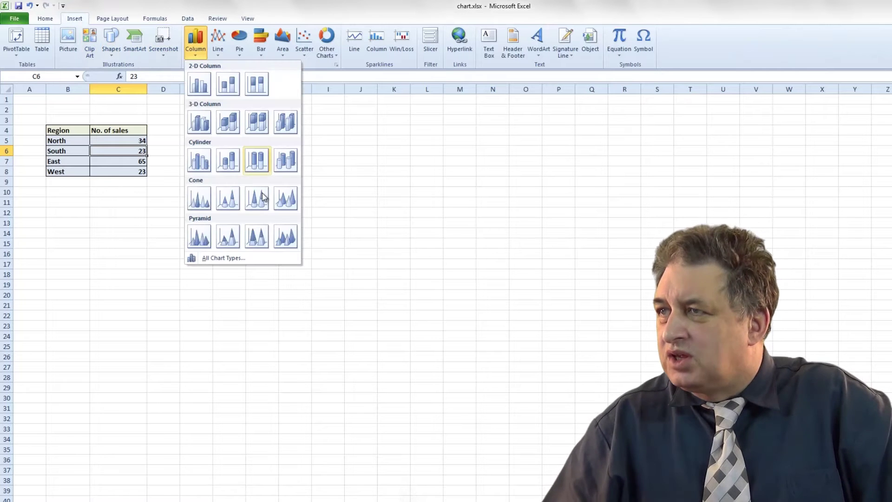
click(293, 169)
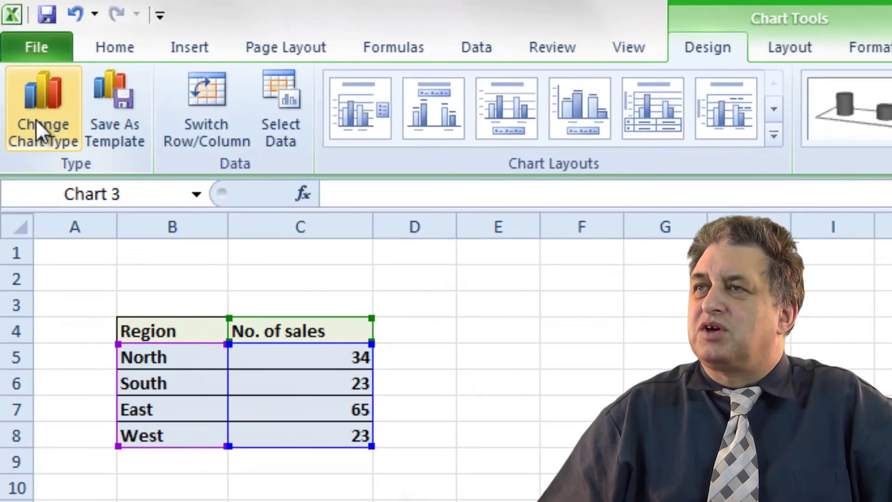
Change the chart type to 3-D Cone.
click(50, 140)
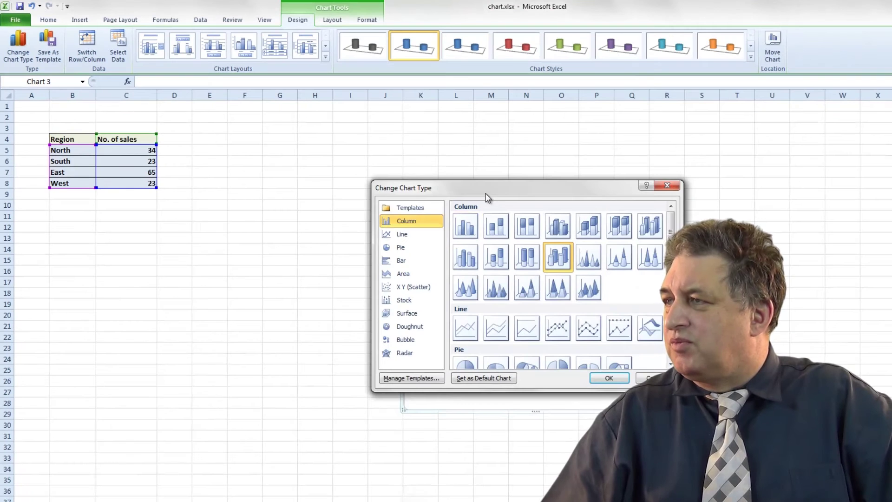
drag(508, 197, 220, 230)
drag(164, 215, 130, 222)
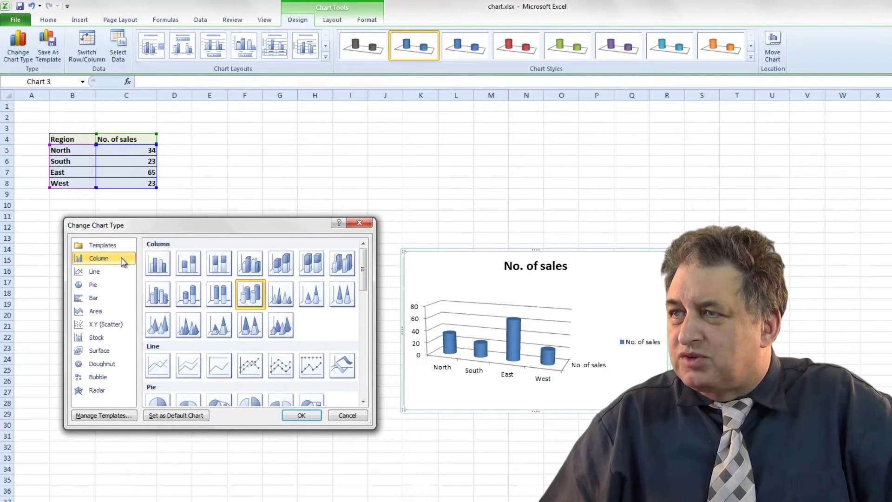
click(190, 269)
click(220, 269)
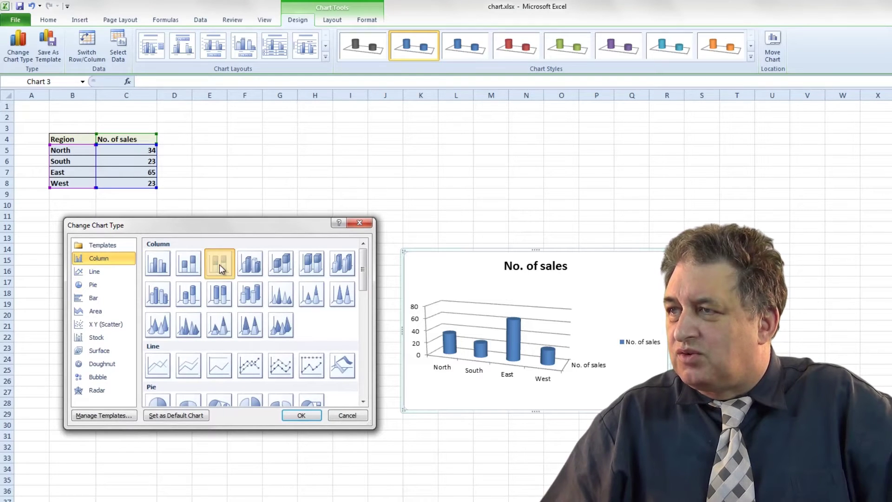
click(344, 298)
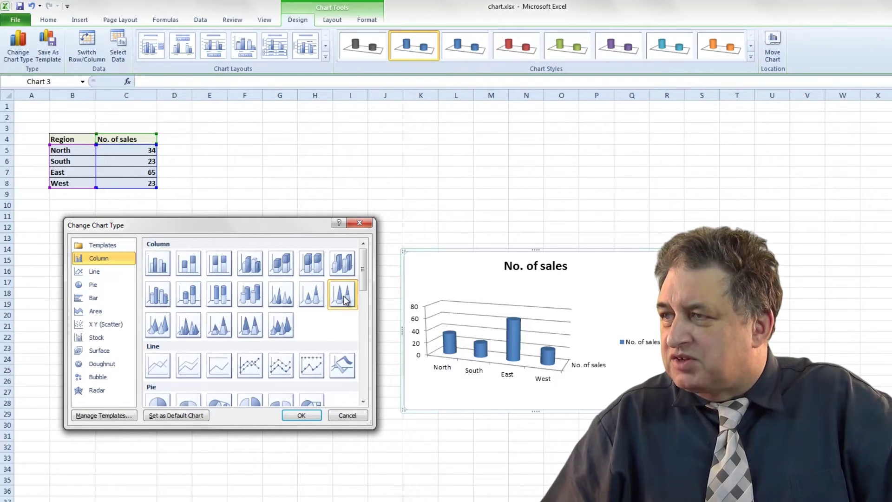
click(303, 416)
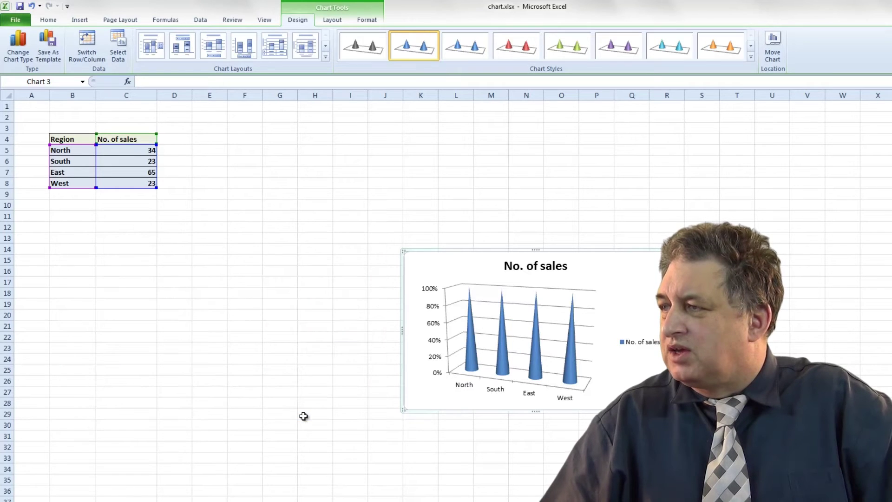
Change the chart to 3-D Column, then select cell C6 in the table.
click(18, 45)
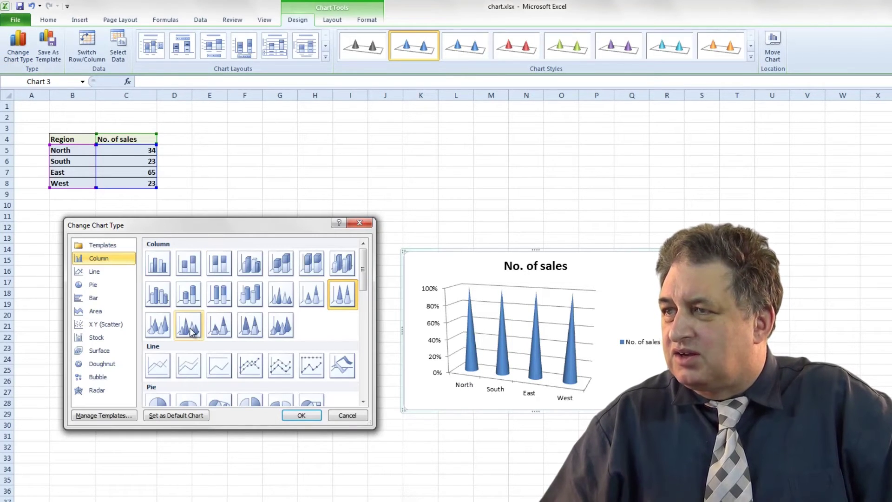
click(159, 301)
click(280, 263)
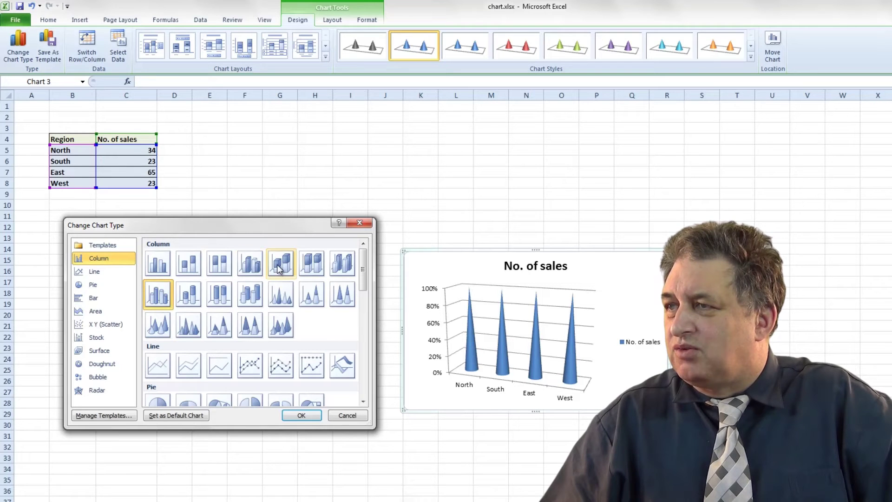
click(309, 416)
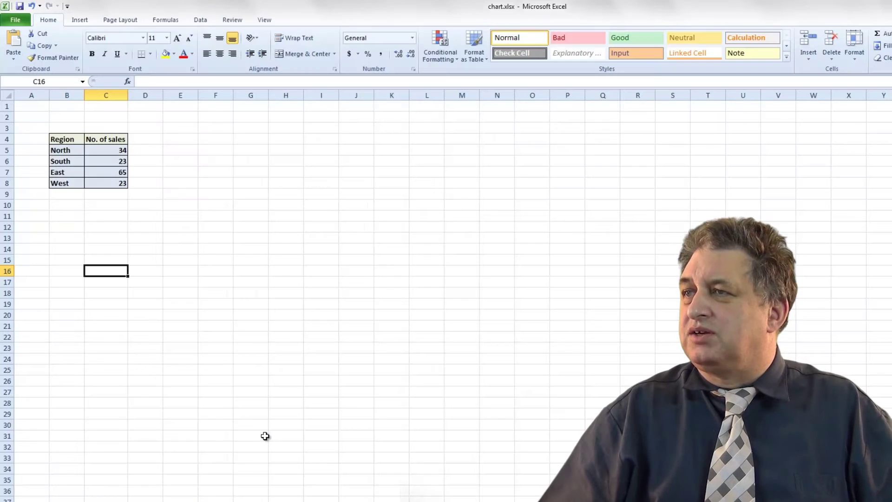
click(86, 160)
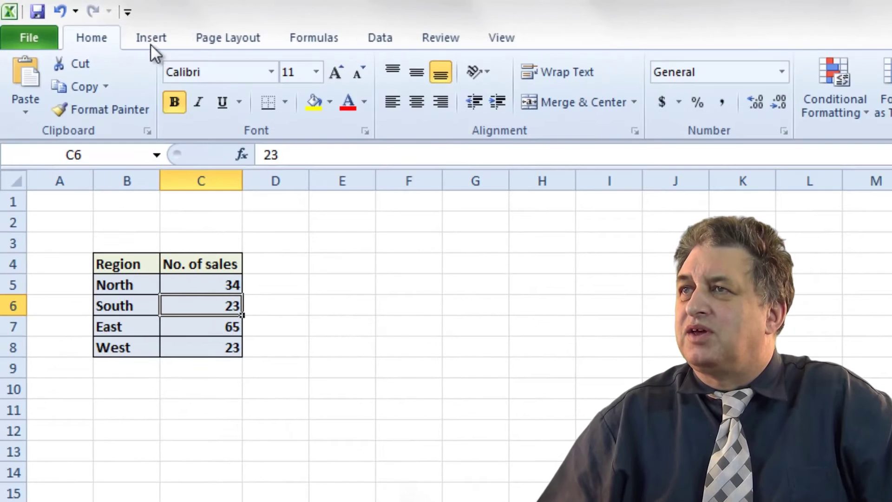
Insert a 2-D line chart of No. of sales.
click(151, 39)
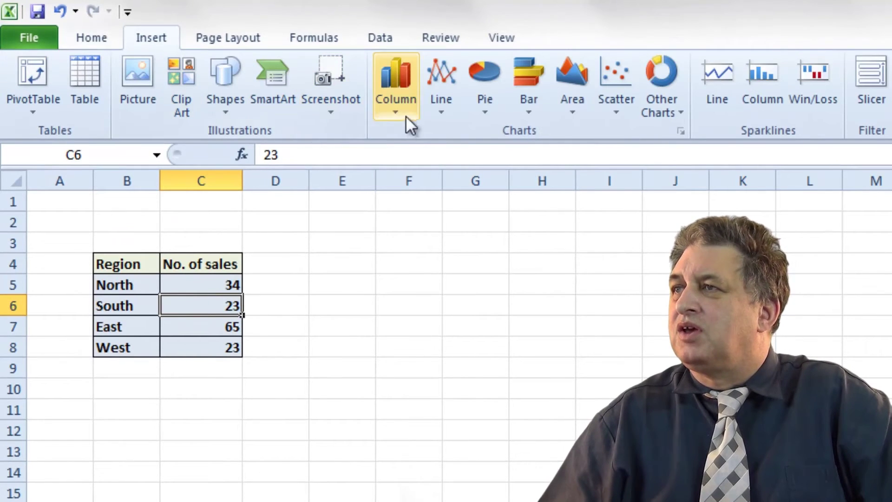
click(441, 77)
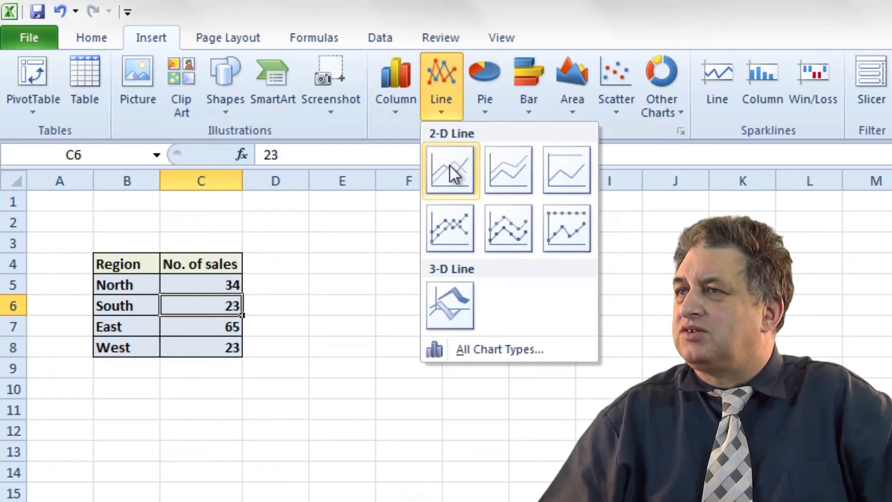
click(447, 173)
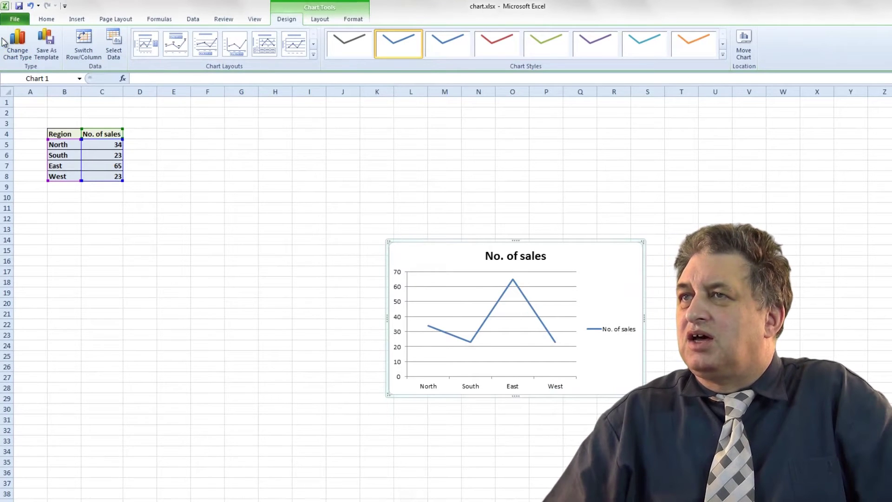
Switch the line chart to 100% Stacked Line, then to Stacked Line.
click(24, 46)
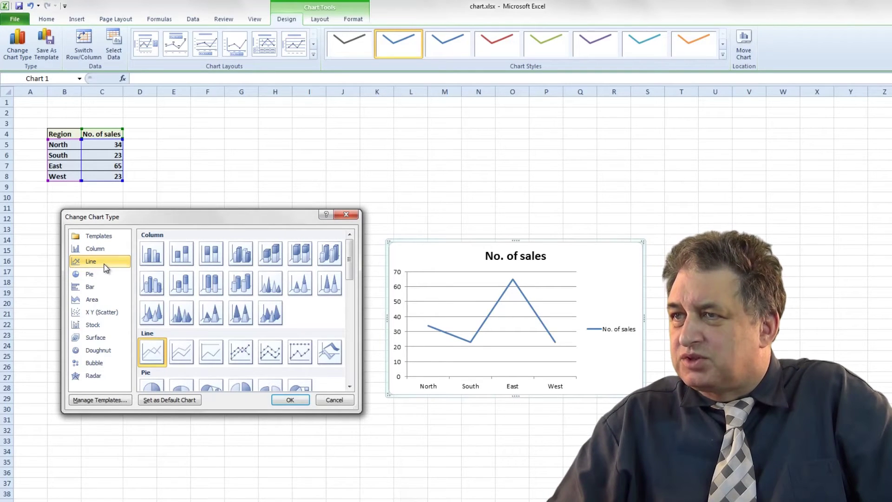
click(184, 357)
click(212, 353)
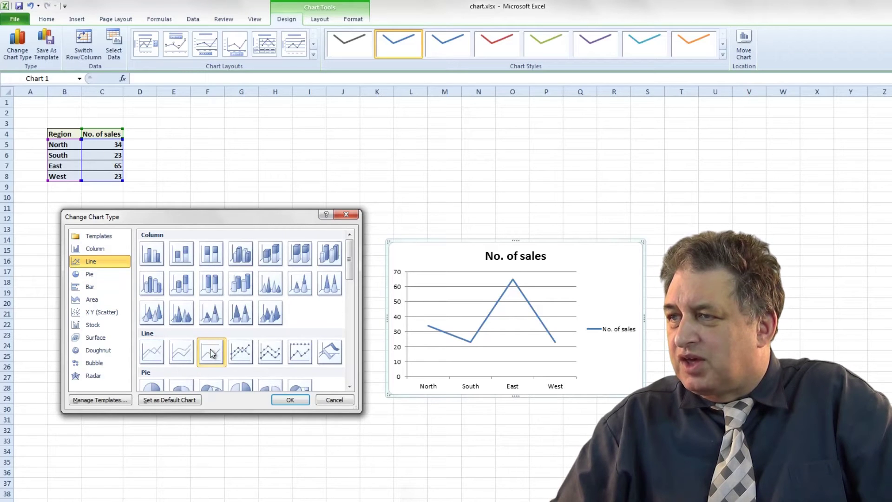
click(288, 400)
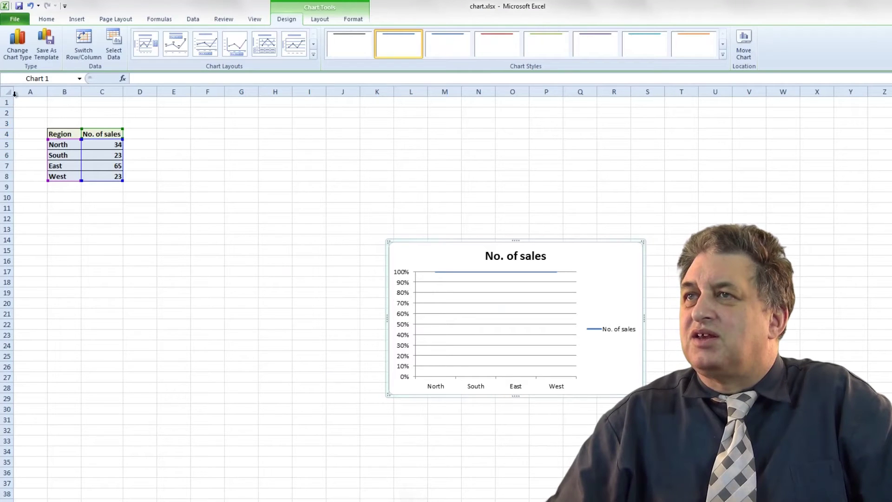
click(18, 41)
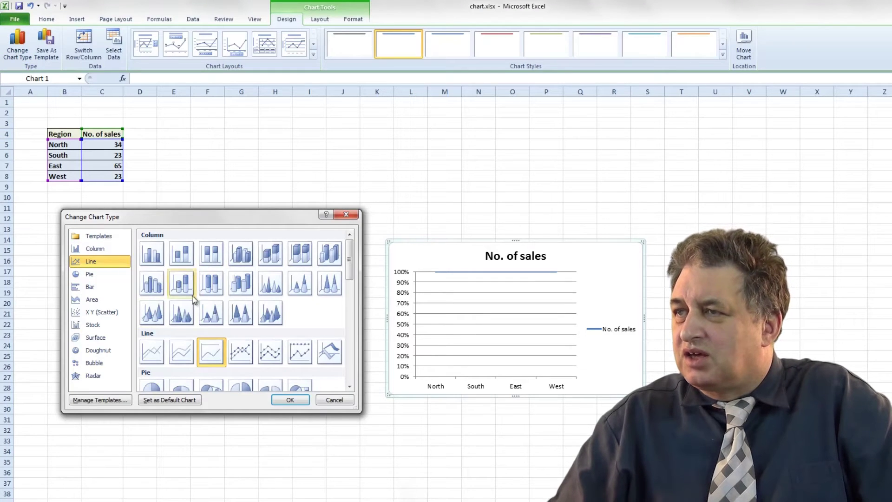
click(189, 354)
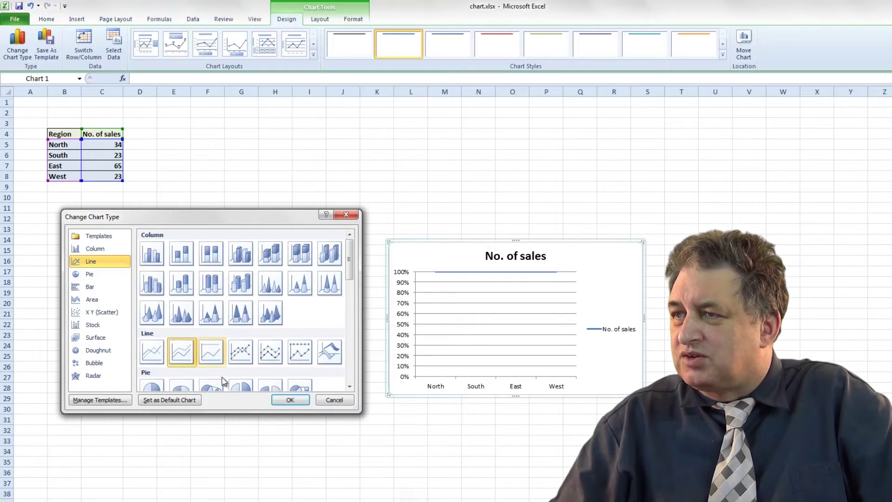
click(284, 400)
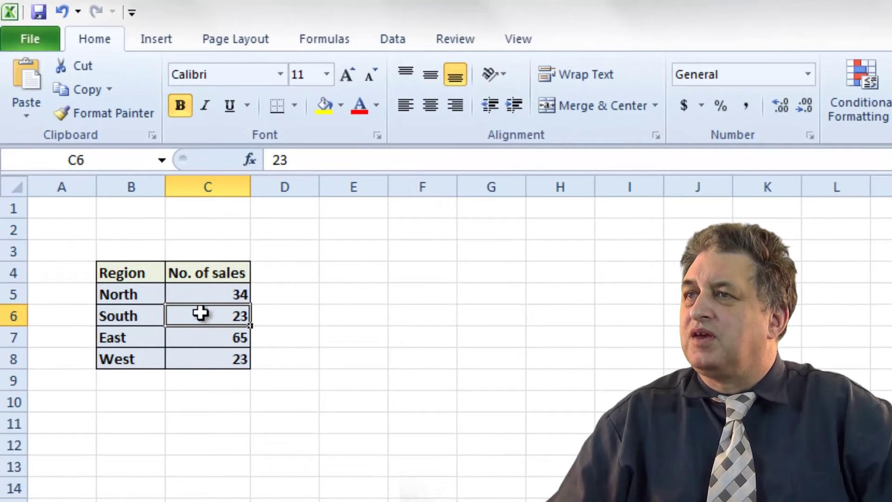
Insert a Clustered Bar chart of No. of sales and move it below the data table.
click(190, 297)
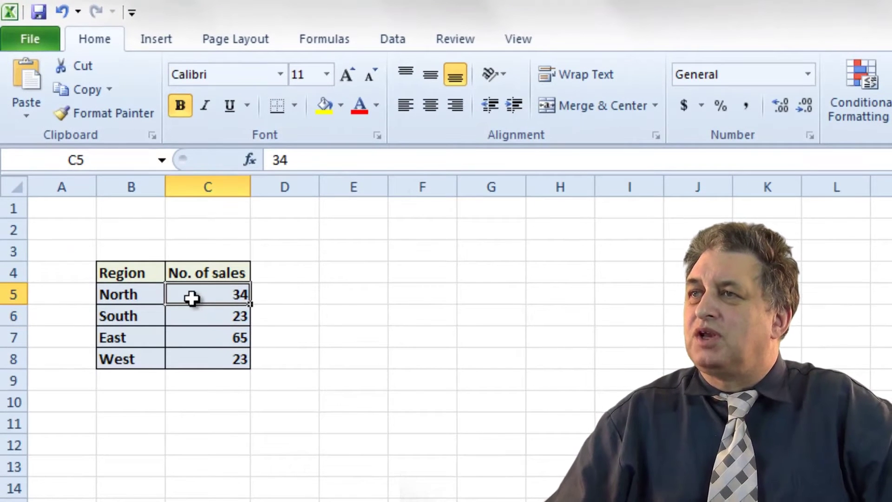
click(158, 38)
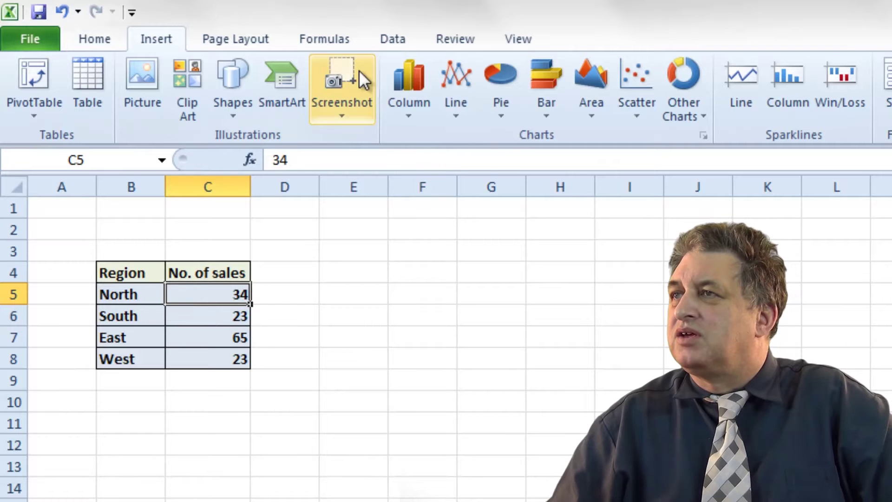
click(550, 76)
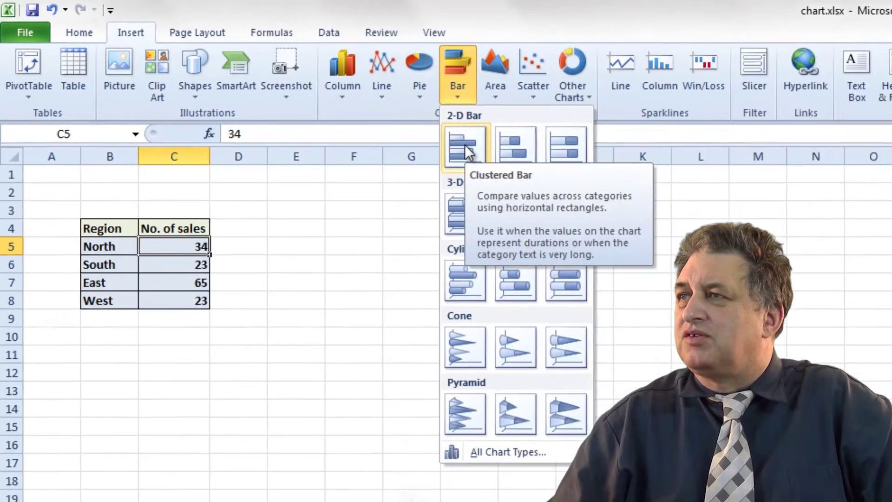
click(559, 180)
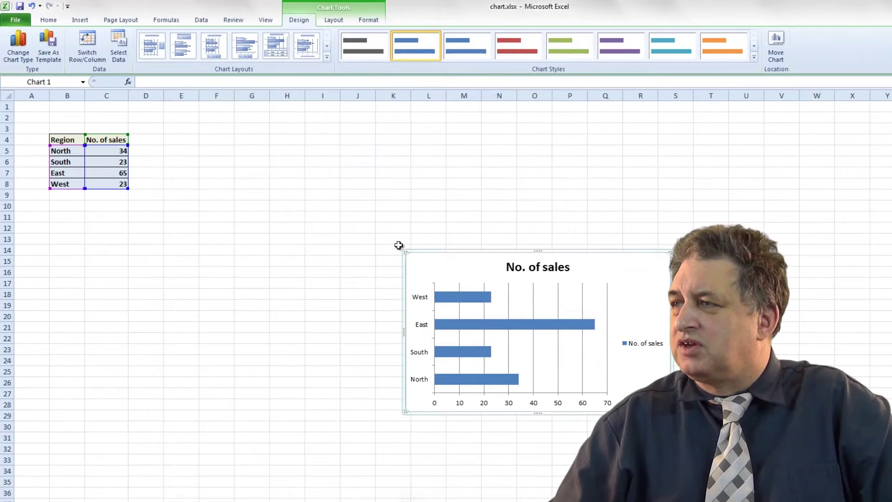
drag(404, 253, 146, 238)
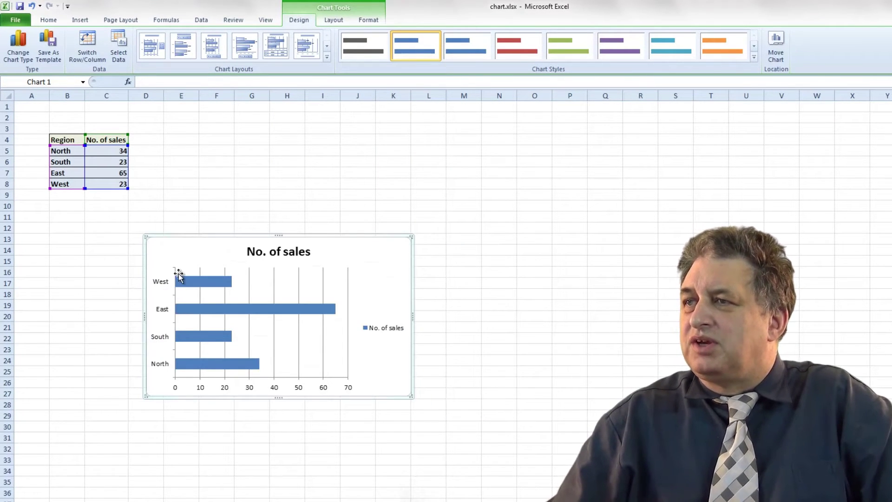
click(11, 62)
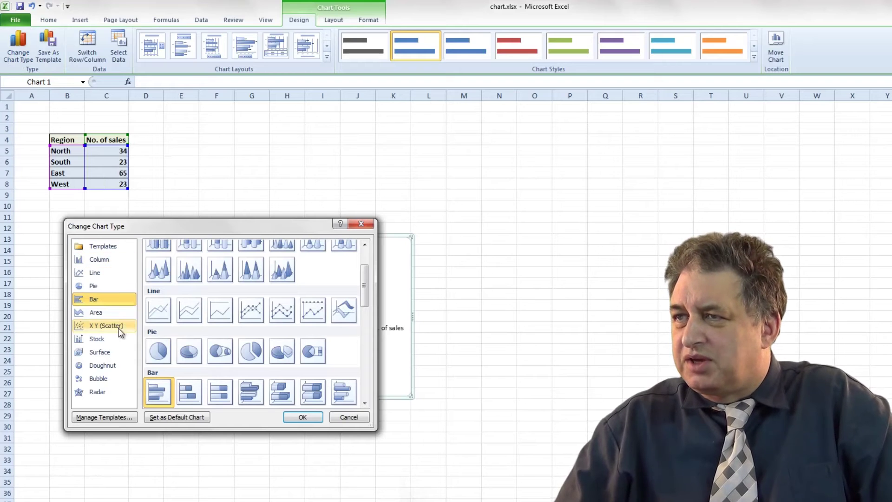
Change the bar chart to Clustered Bar in 3-D, then to Clustered Horizontal Cylinder.
click(365, 403)
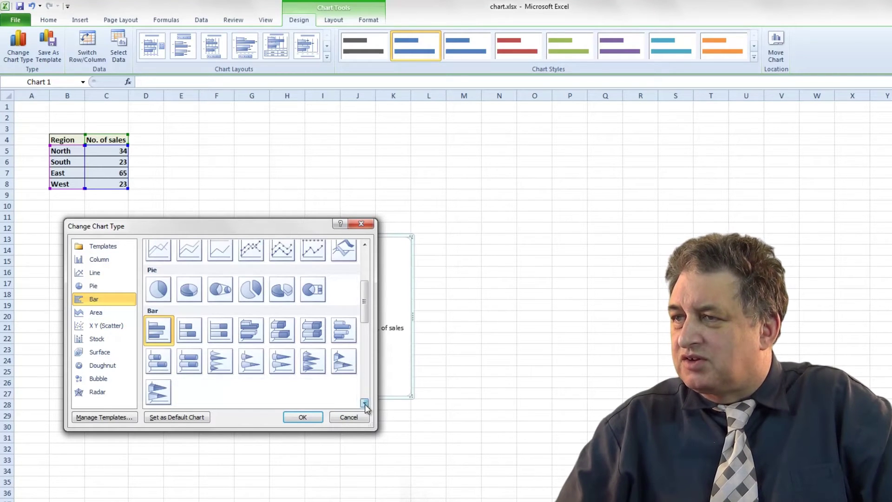
click(250, 333)
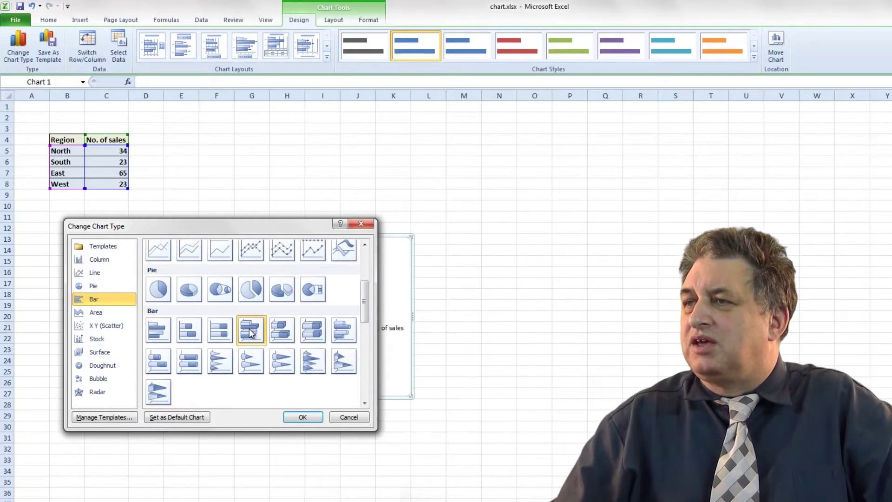
click(301, 418)
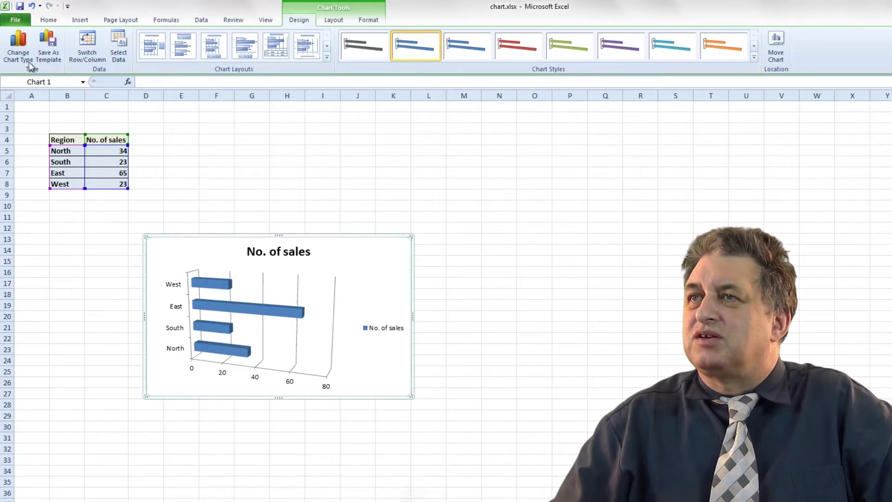
click(19, 54)
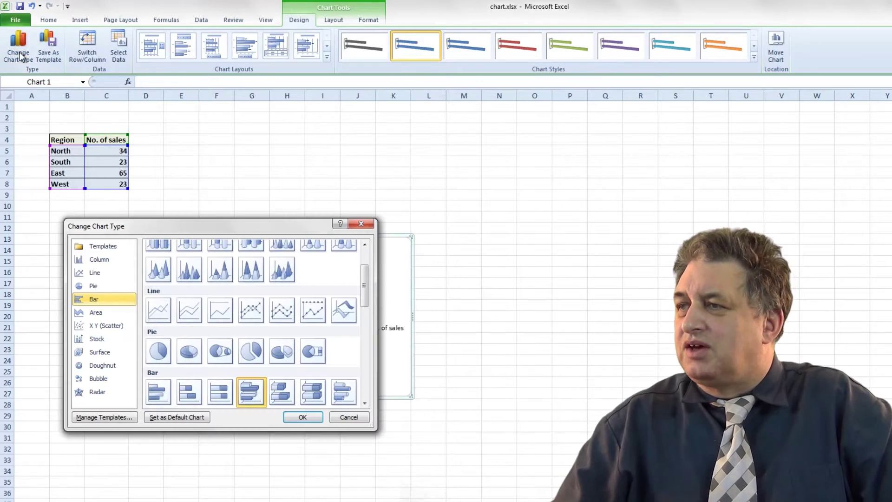
click(343, 393)
click(302, 416)
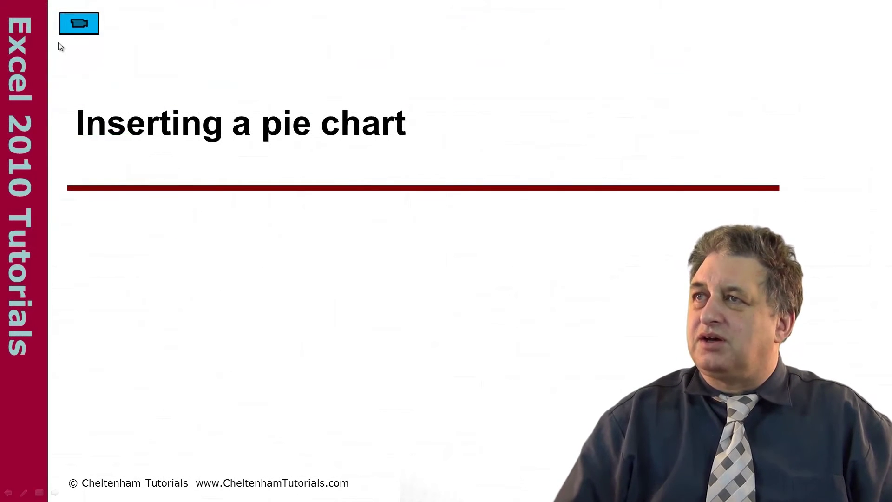
Back in chart.xlsx, insert a 2-D Pie chart of No. of sales by region.
key(alt+Tab)
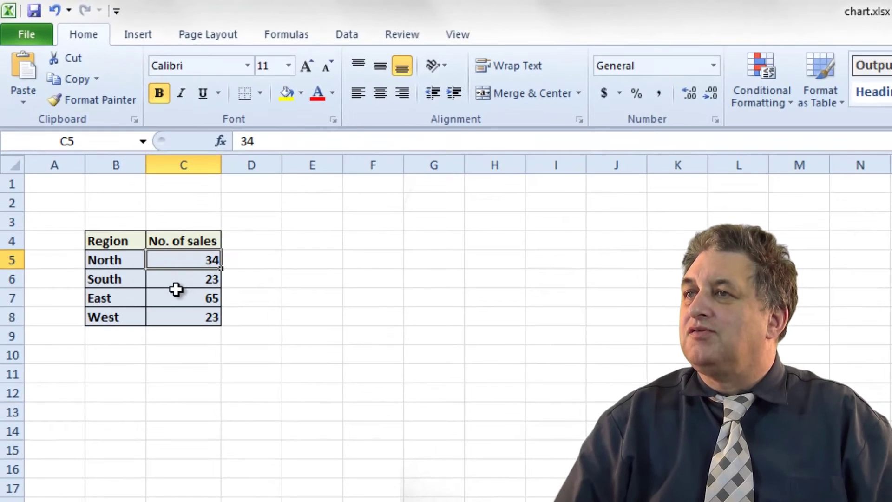
click(163, 234)
click(131, 36)
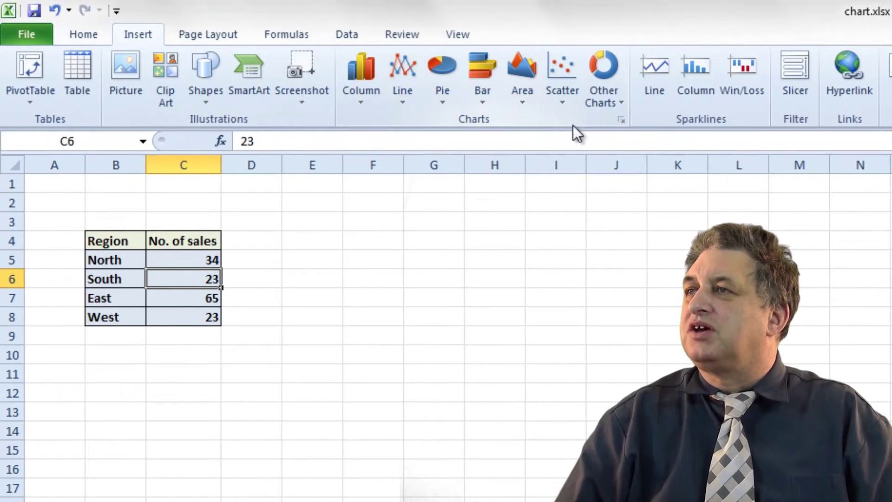
click(445, 70)
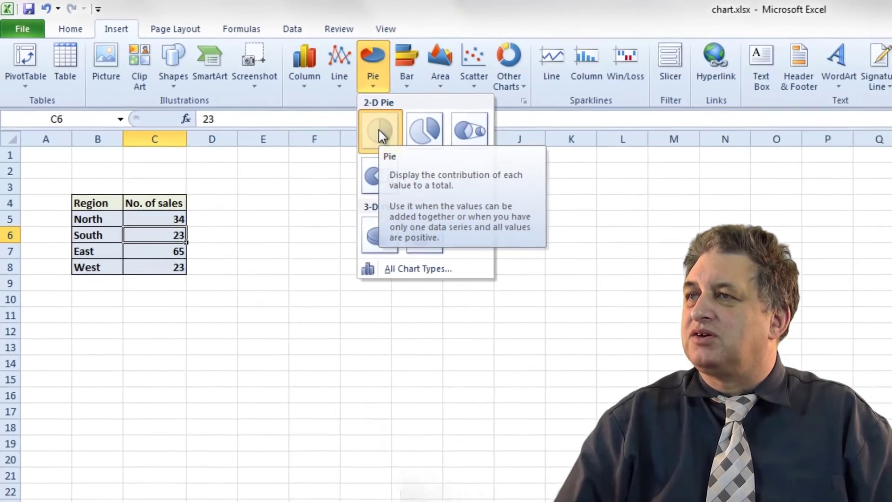
click(448, 155)
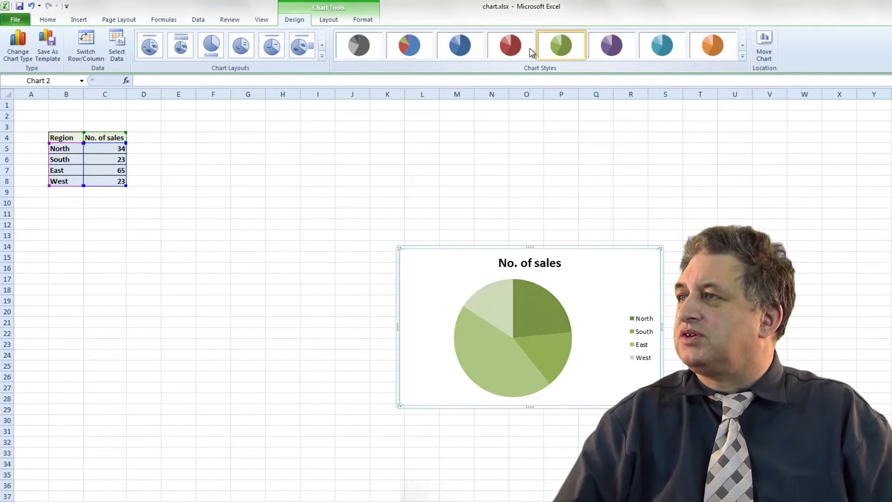
Recolour the pie in purple shades and change it to Exploded Pie in 3-D.
click(611, 46)
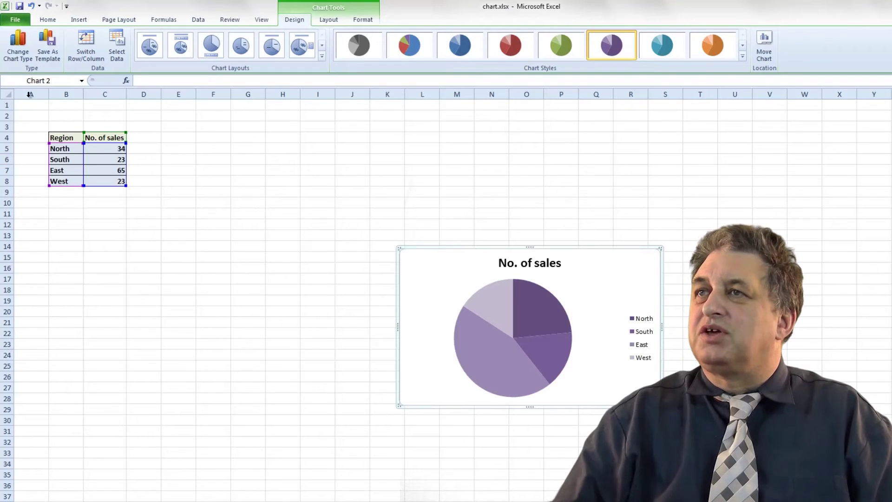
click(15, 52)
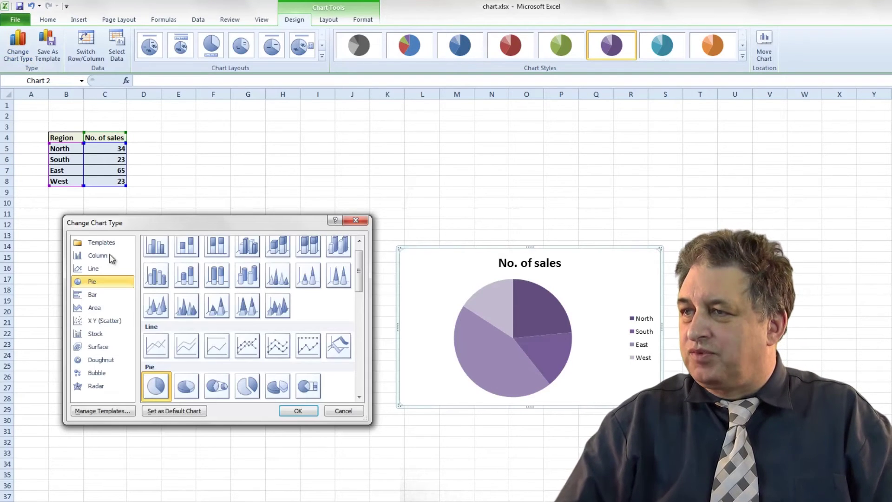
click(247, 387)
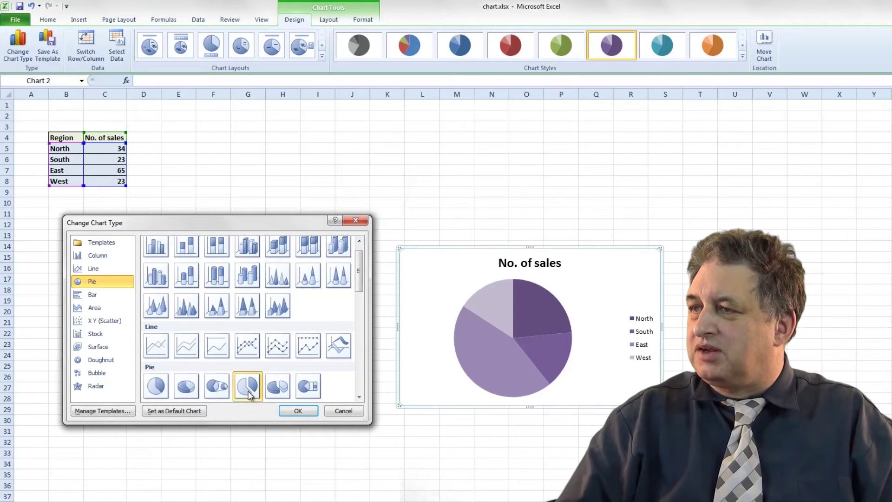
click(298, 410)
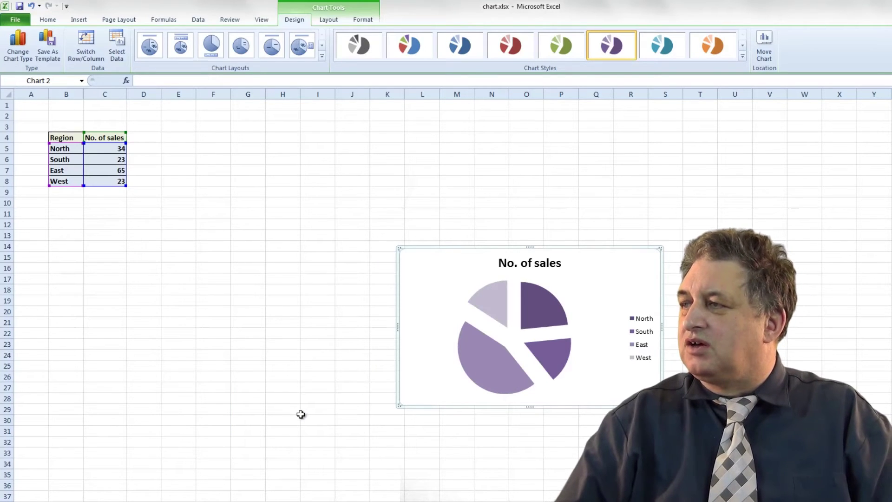
click(18, 46)
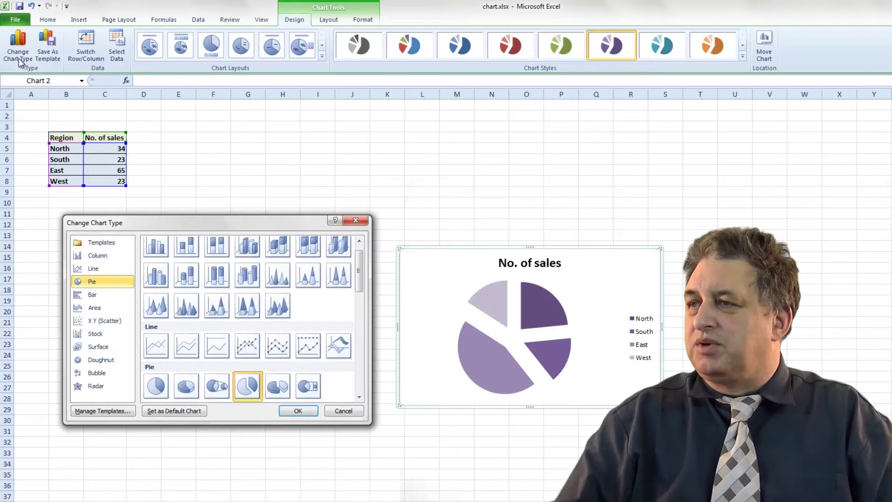
click(280, 389)
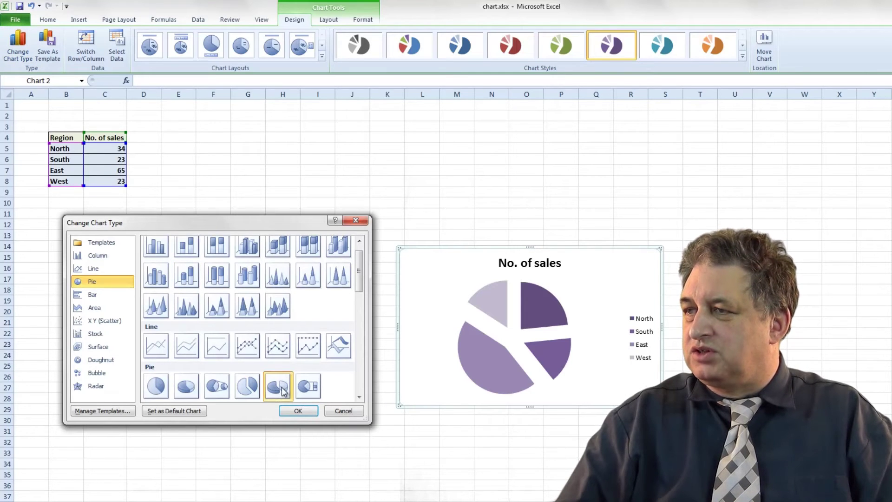
click(297, 412)
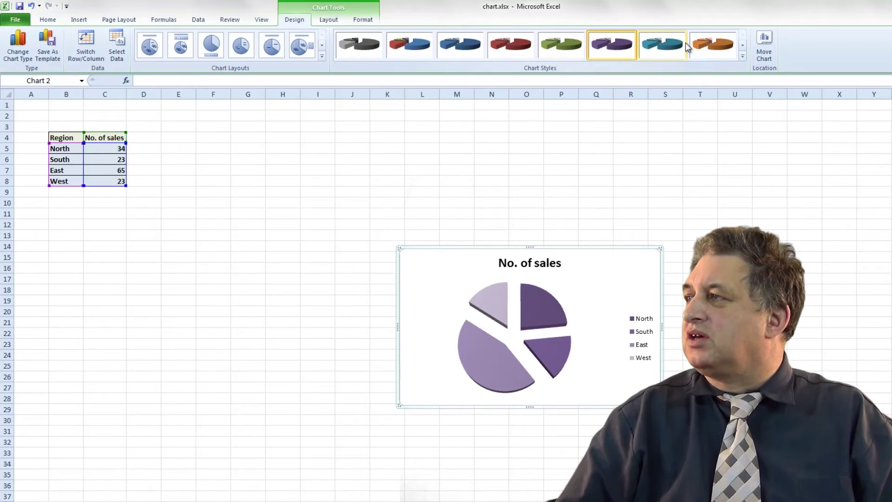
Apply the multicolour chart style to the pie and deselect it.
click(742, 57)
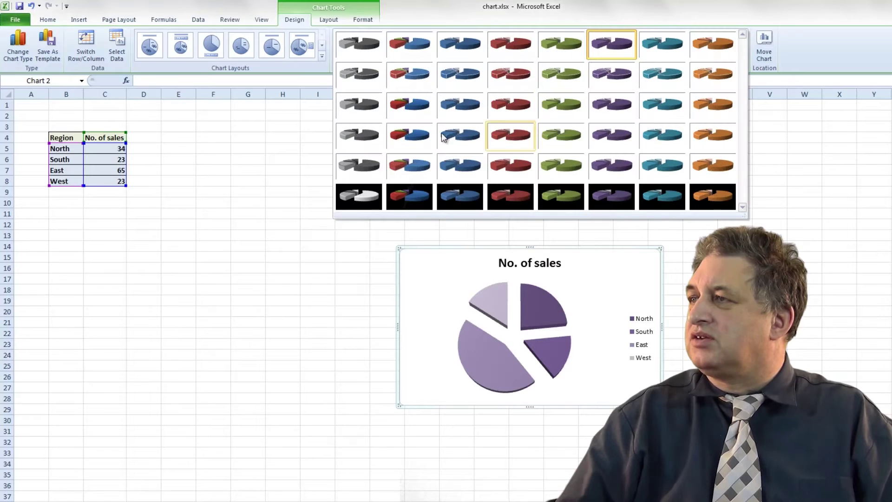
click(406, 132)
click(295, 320)
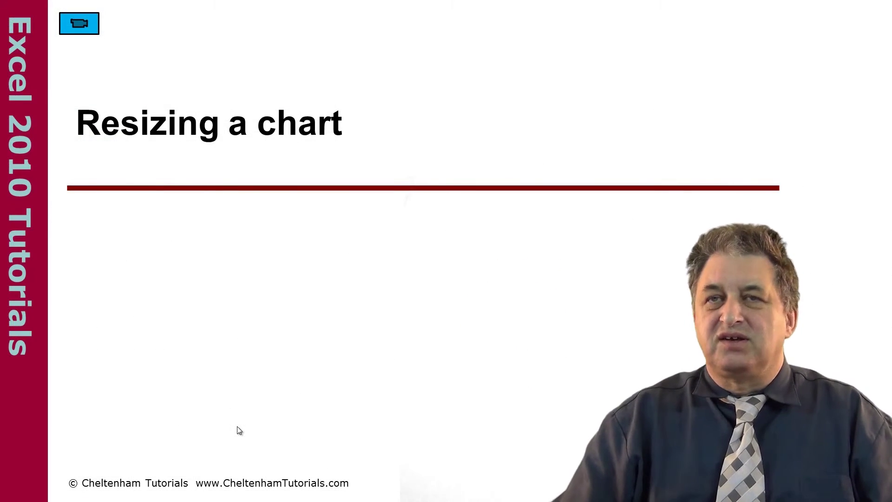
Reposition the pie chart up beside the data table.
key(alt+Tab)
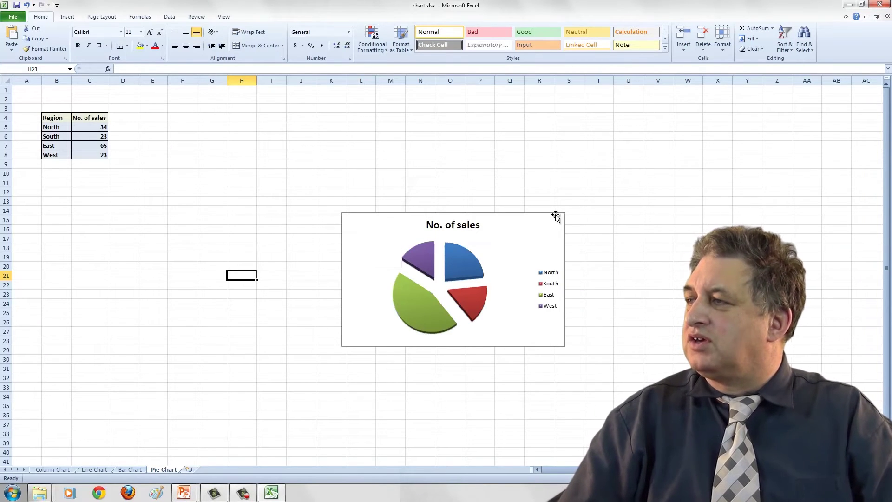
click(525, 224)
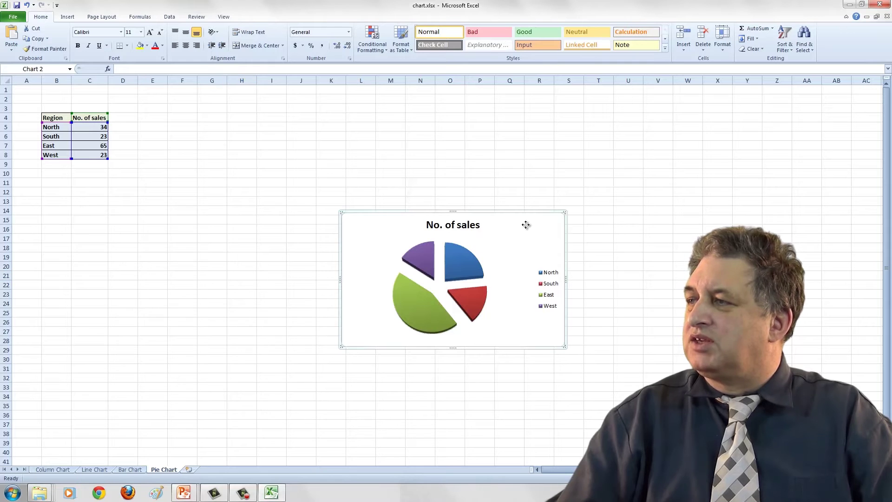
drag(525, 224, 224, 215)
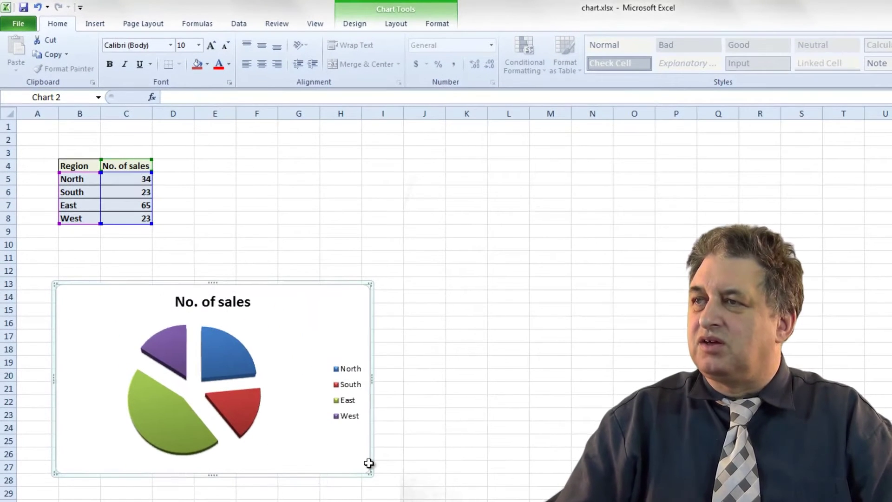
click(290, 331)
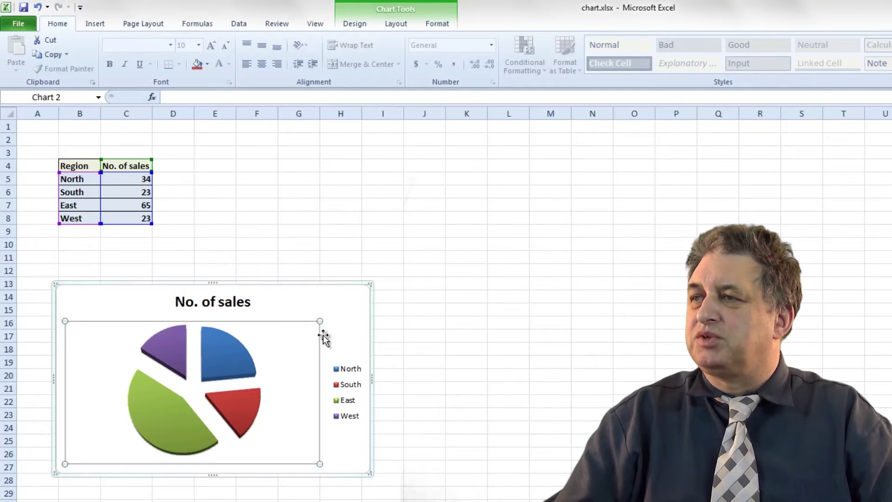
click(456, 361)
click(313, 304)
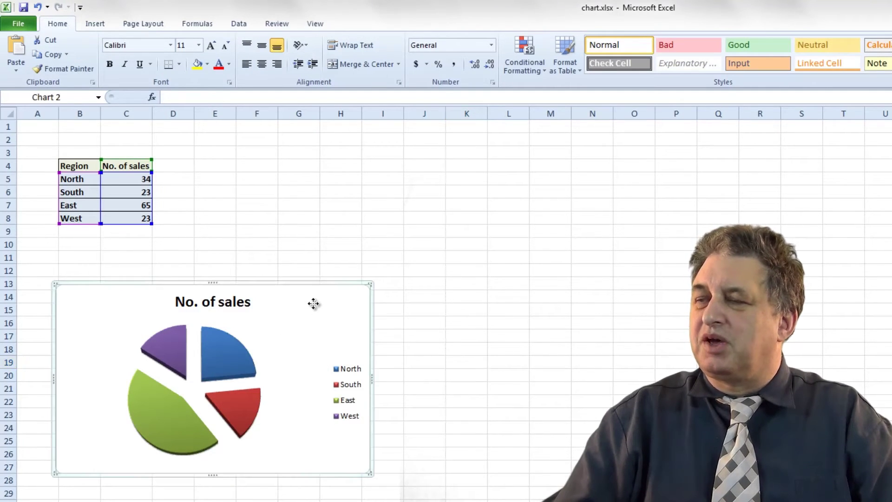
drag(314, 303, 474, 162)
key(Escape)
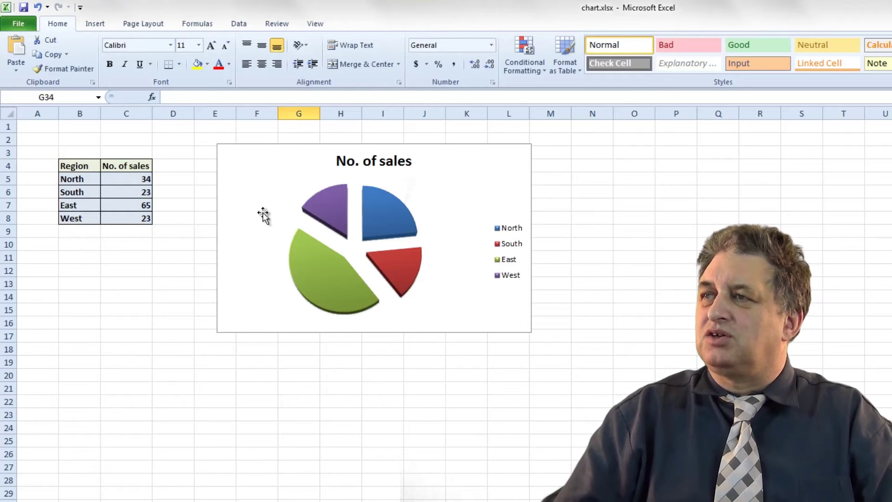
Delete the pie chart, undo the deletion, then delete it again.
click(235, 151)
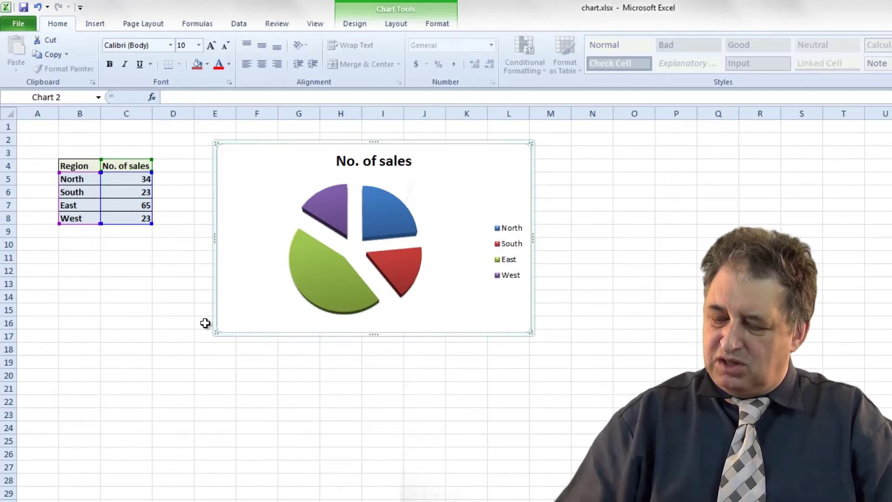
key(Delete)
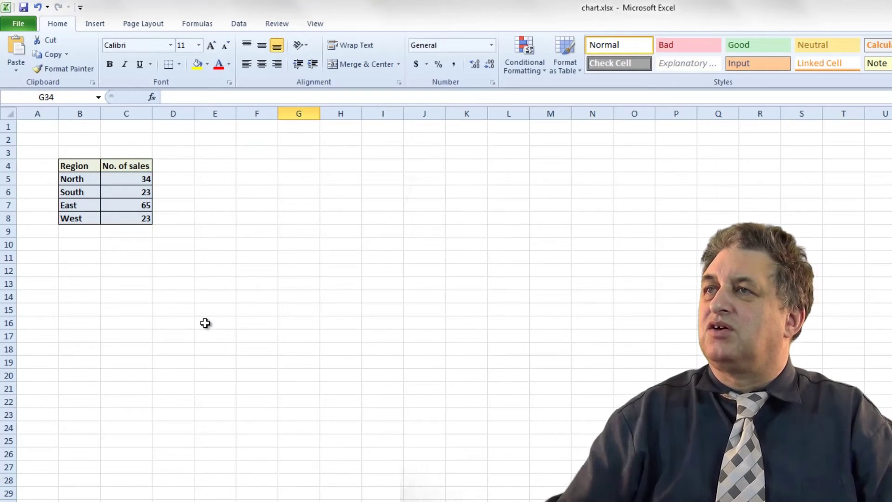
click(38, 6)
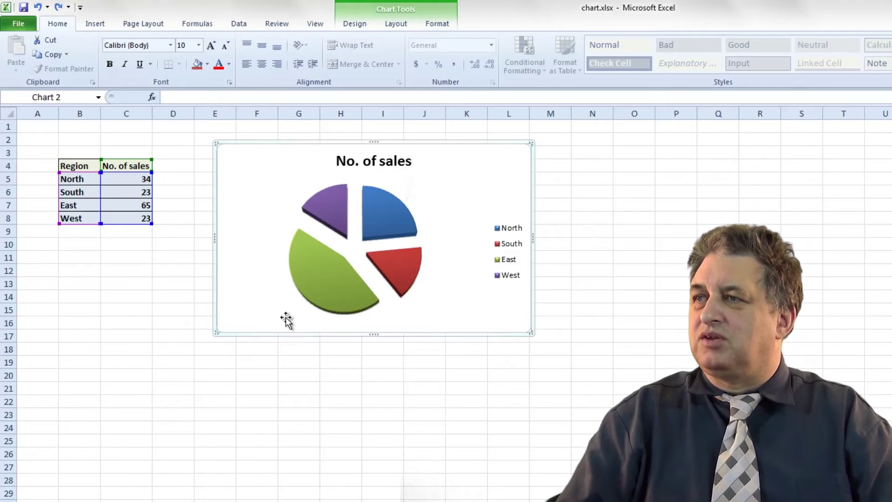
key(Delete)
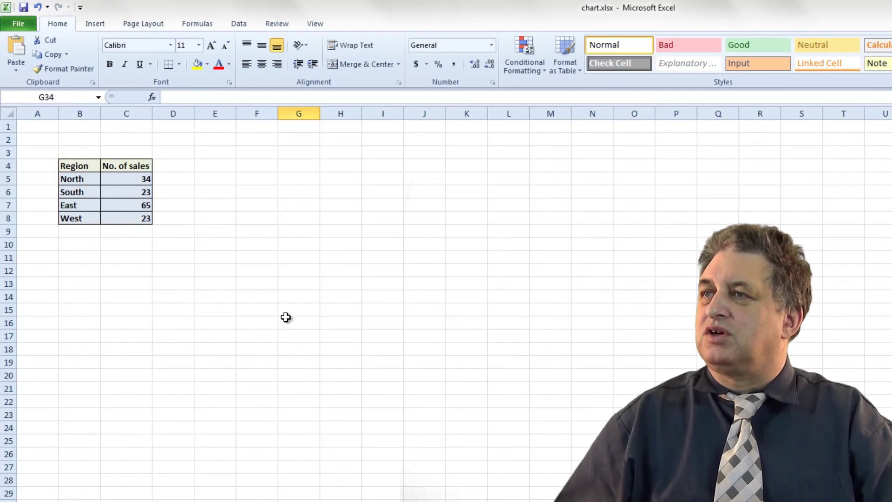
click(141, 192)
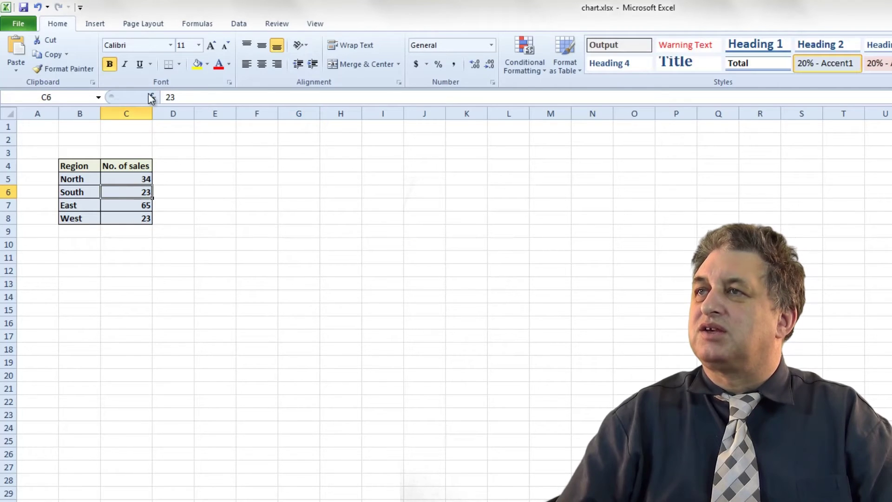
Insert a 2-D pie chart of No. of sales, then place it below the table and enlarge it.
click(91, 26)
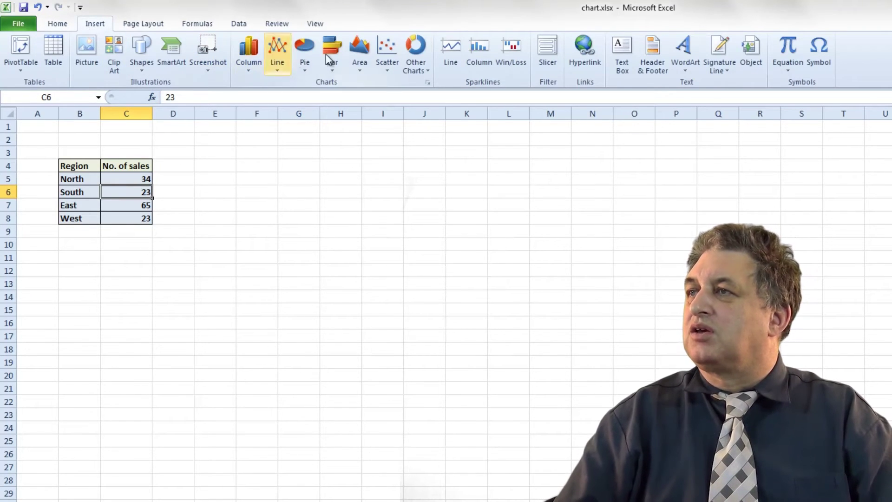
click(311, 51)
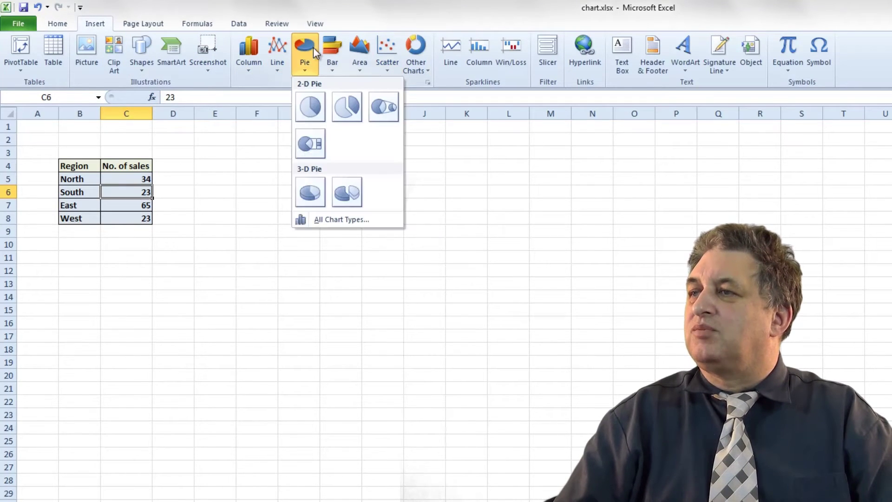
click(309, 108)
drag(500, 313, 80, 291)
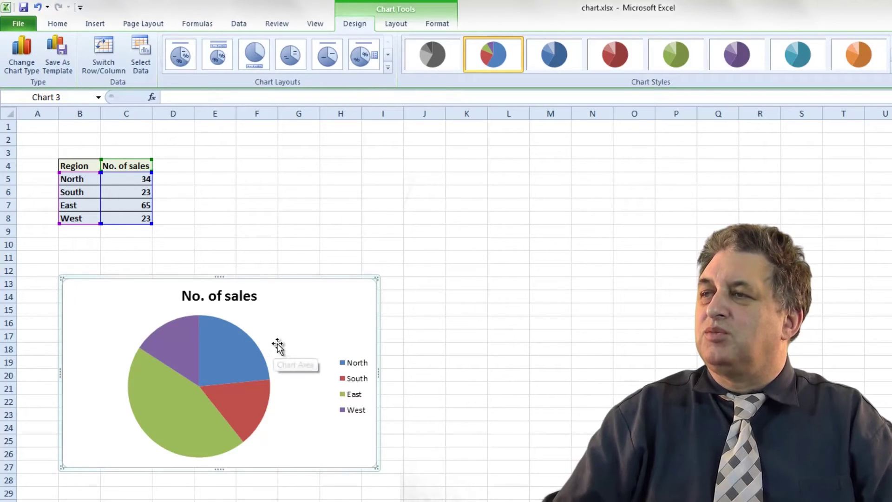
drag(376, 278, 498, 220)
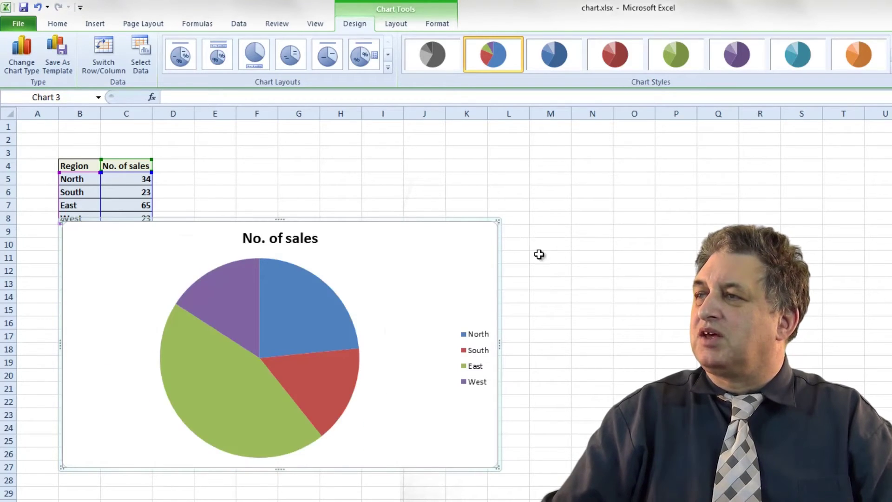
drag(499, 219, 261, 349)
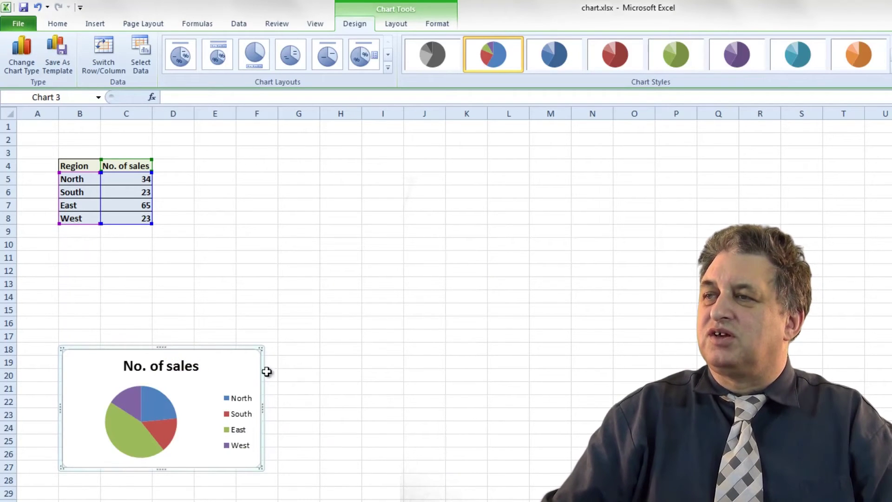
drag(233, 364, 464, 264)
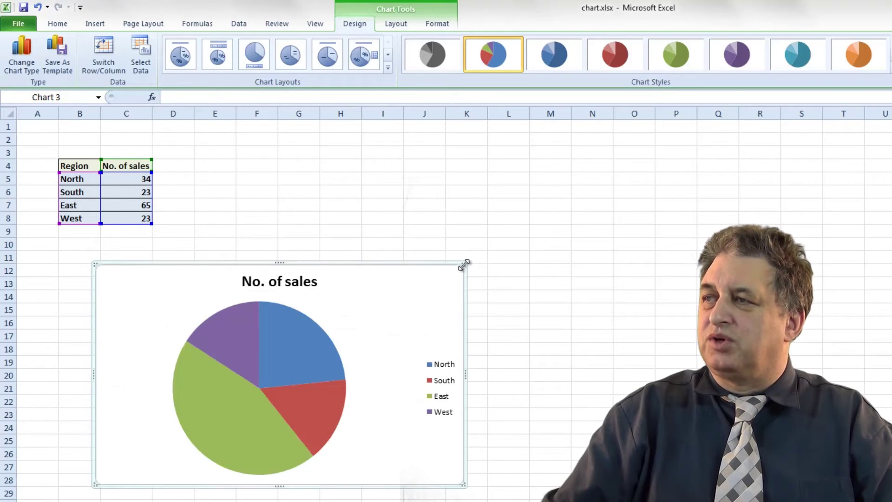
click(367, 210)
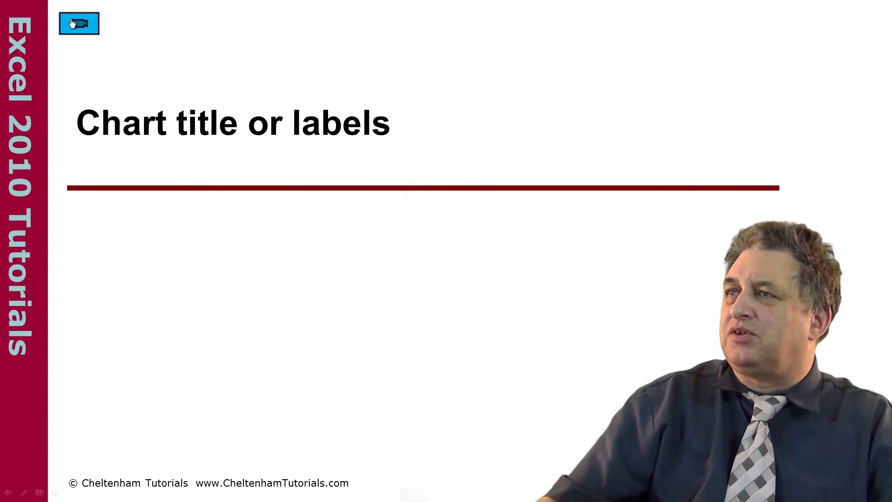
Delete the 'No. of sales' chart title and the legend so the plot area widens.
click(72, 23)
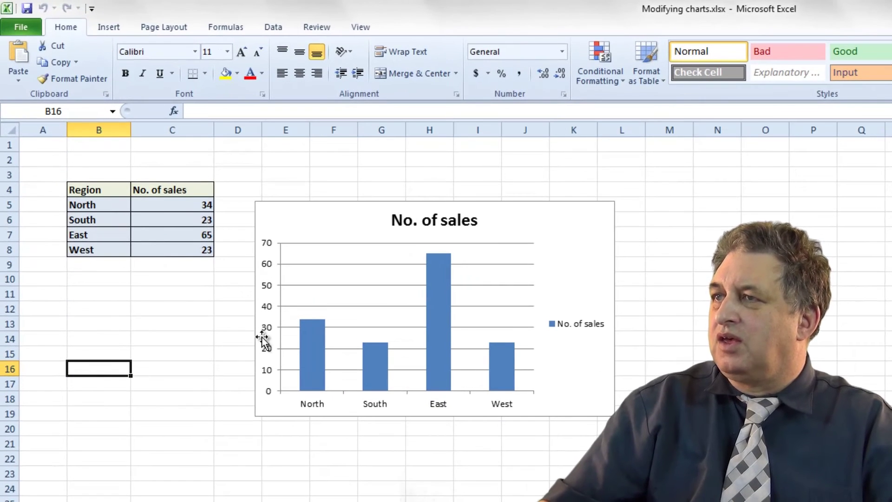
click(440, 221)
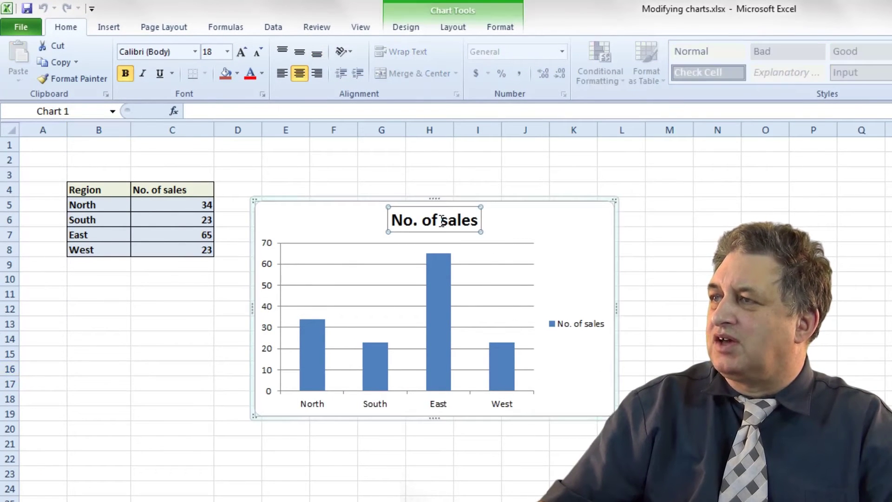
click(579, 325)
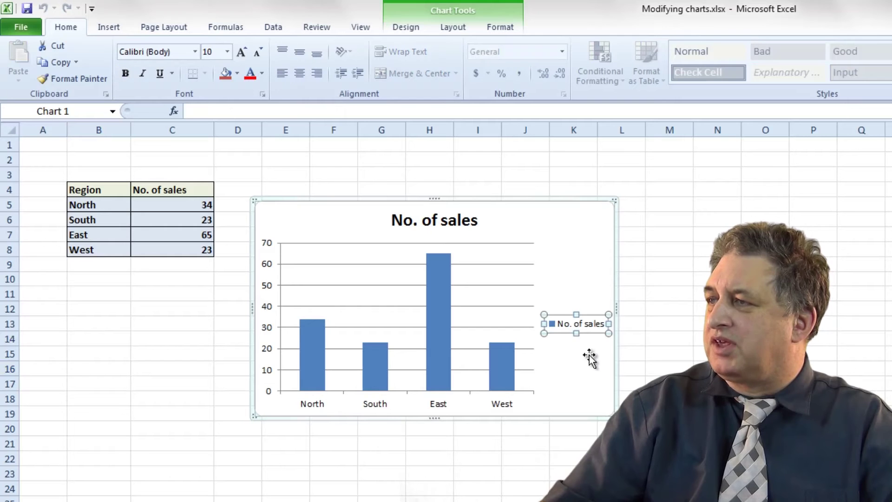
click(445, 230)
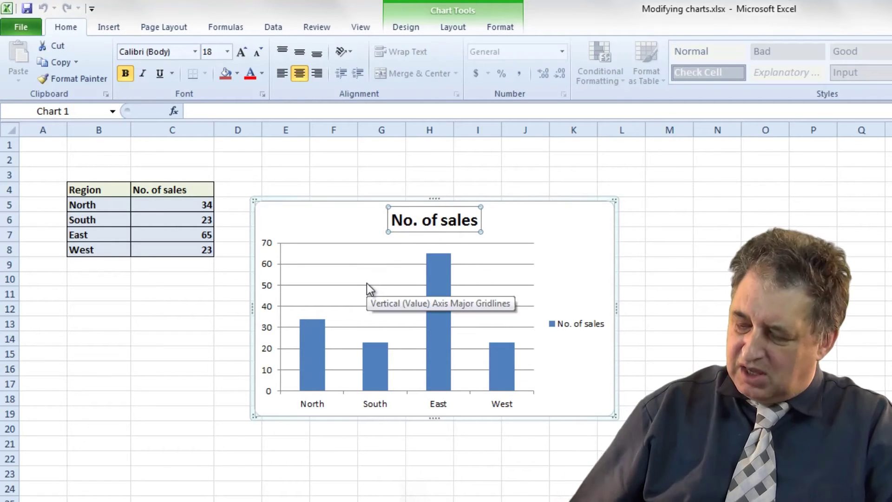
key(Delete)
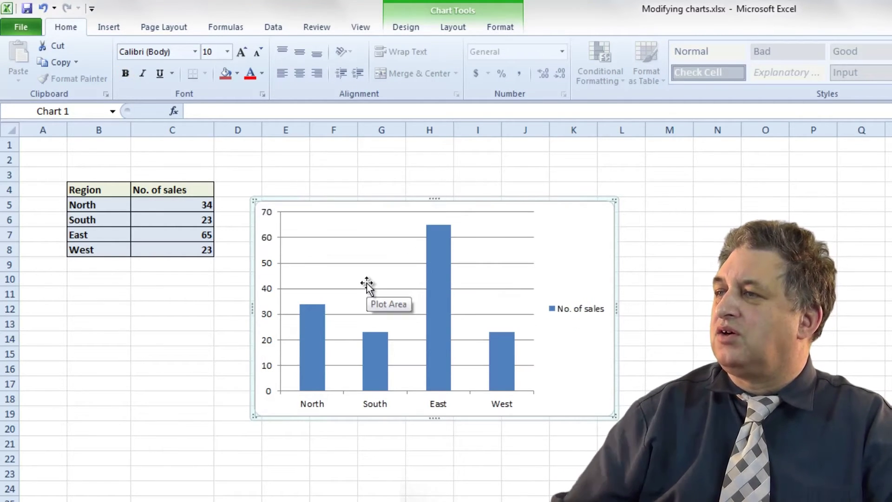
click(576, 309)
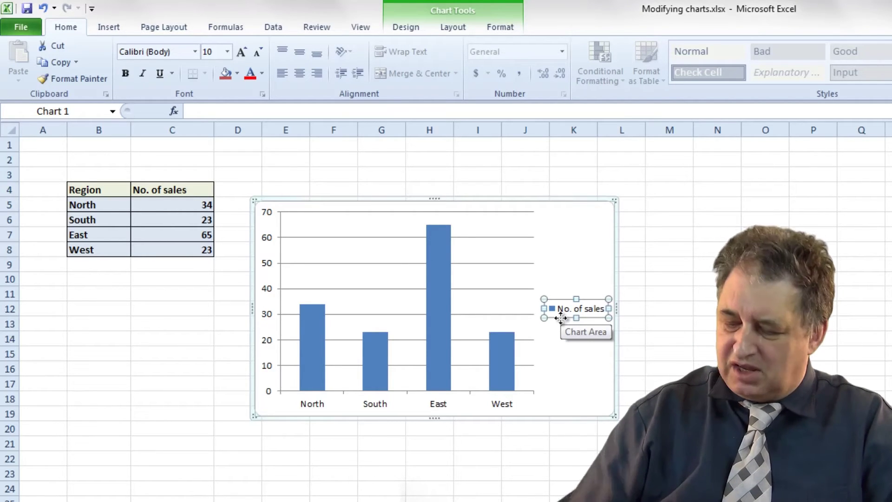
key(Delete)
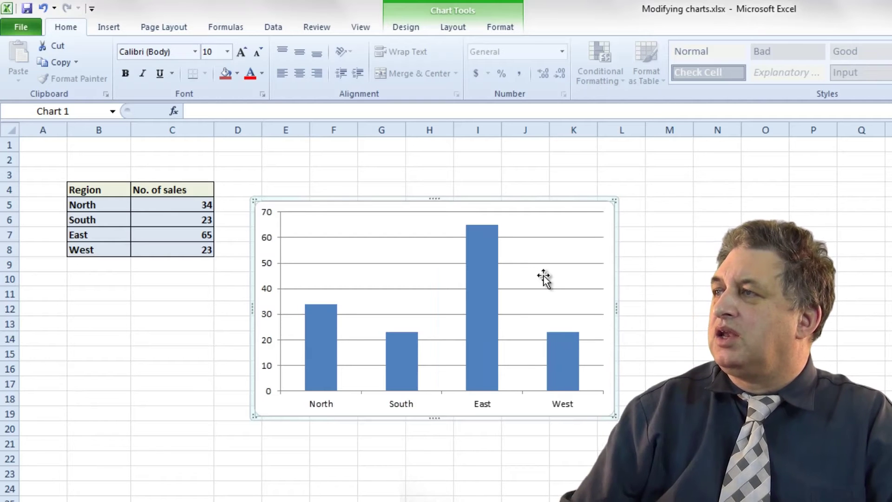
click(557, 272)
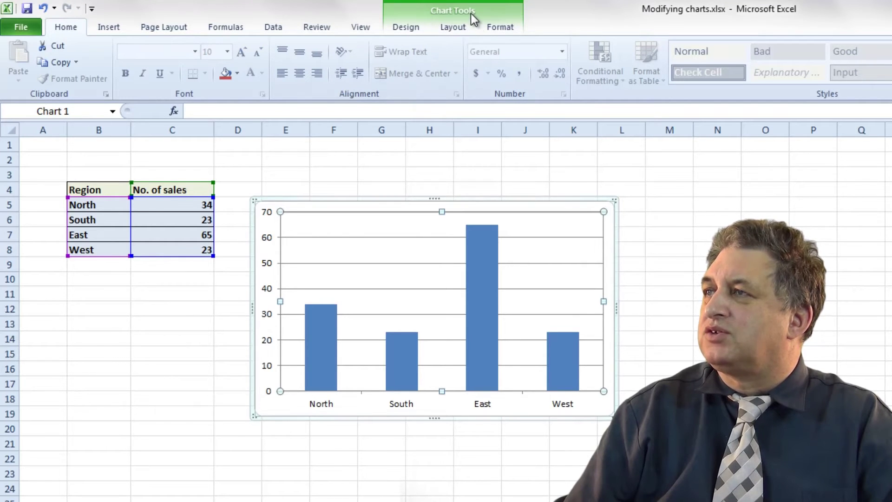
Add a Centered Overlay Title to the column chart from the Layout tab.
click(497, 28)
click(455, 30)
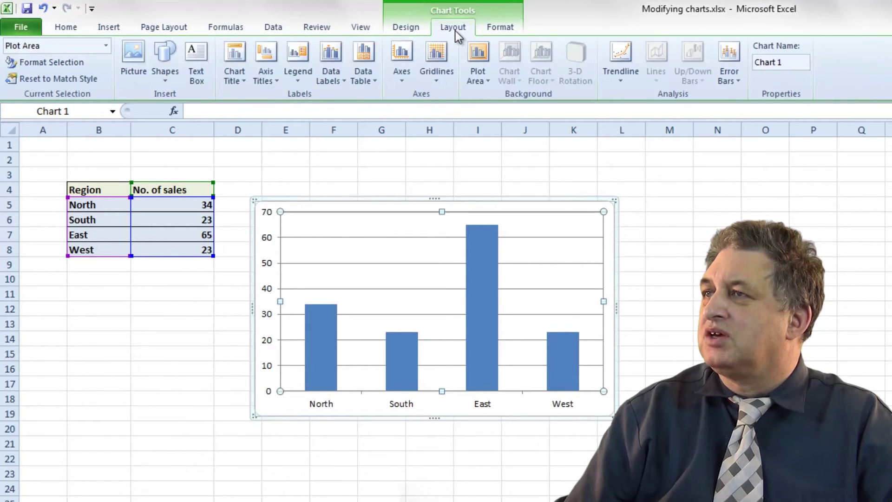
click(404, 29)
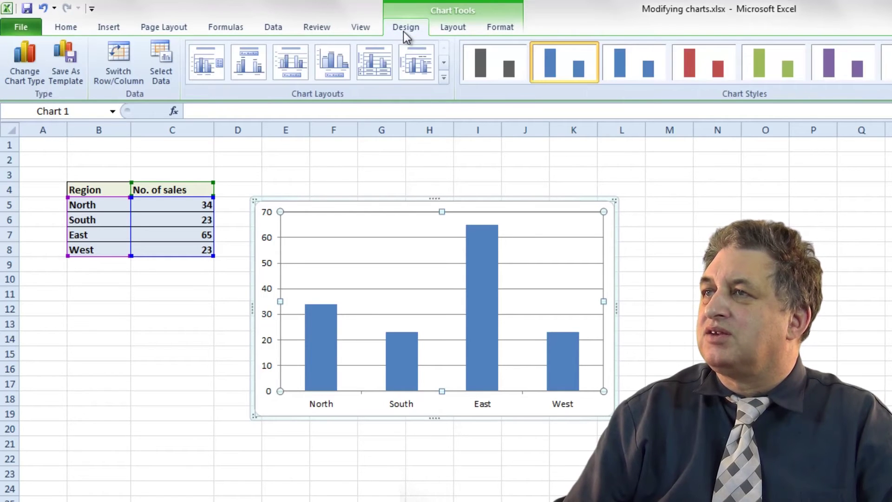
click(453, 28)
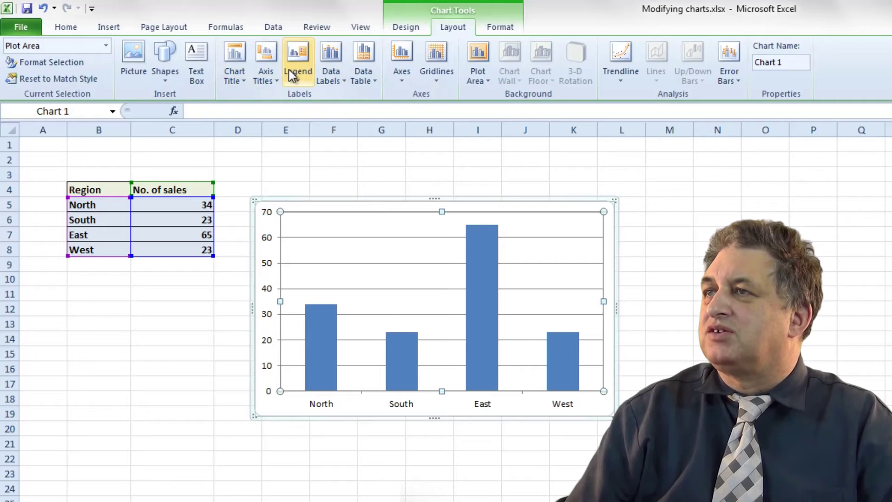
click(233, 60)
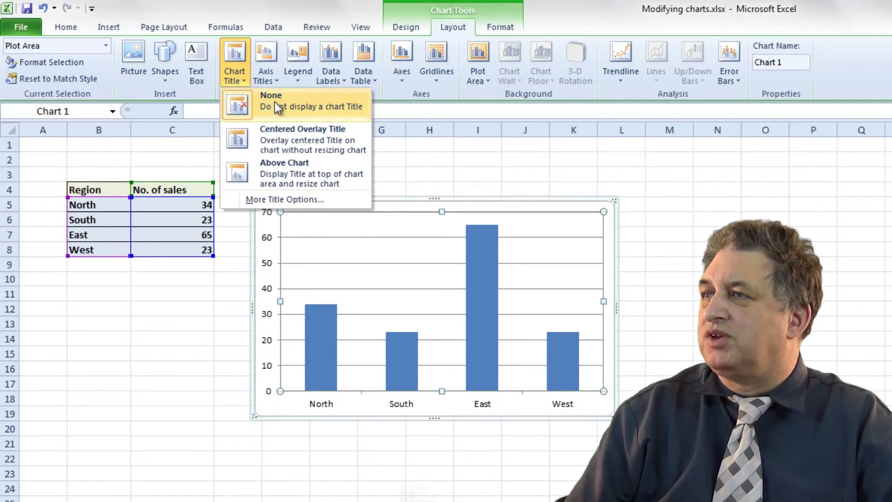
click(289, 132)
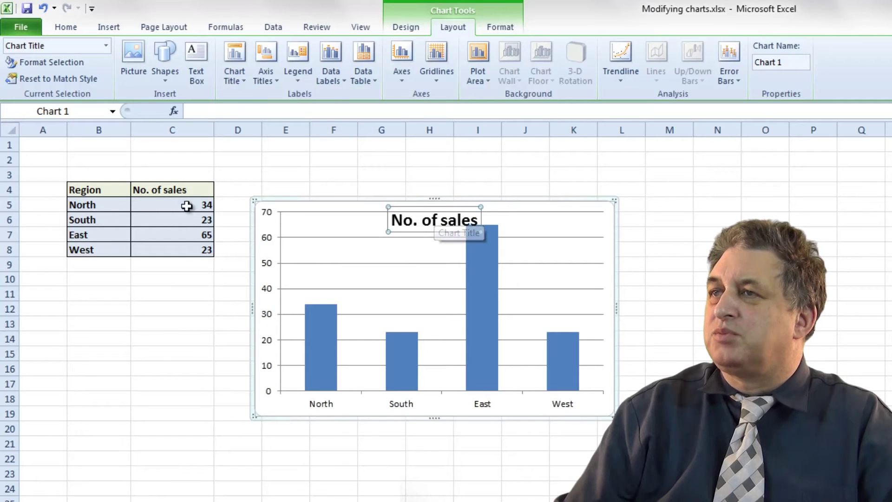
Edit the overlay title text to read 'Nunber of sales'.
click(403, 220)
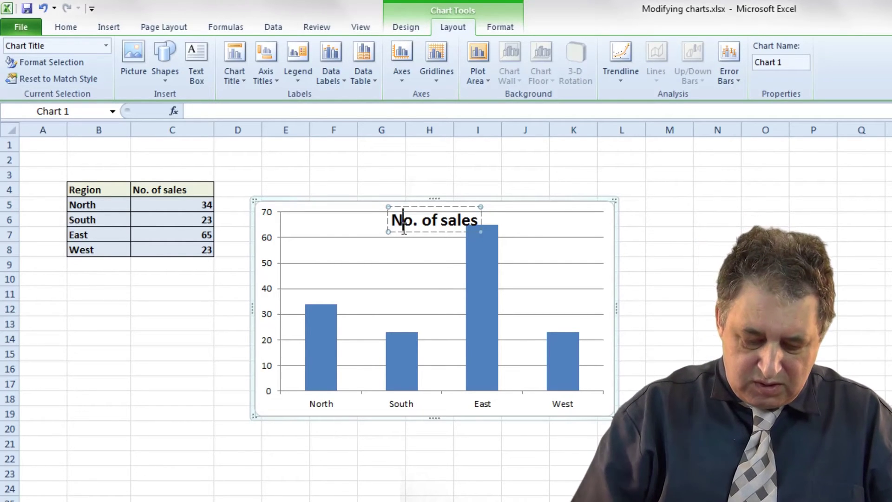
text(unber)
key(Delete)
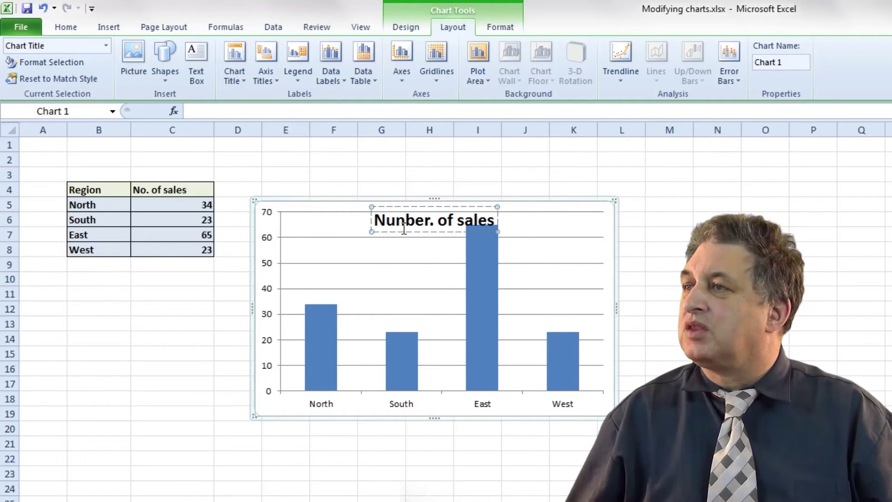
key(Delete)
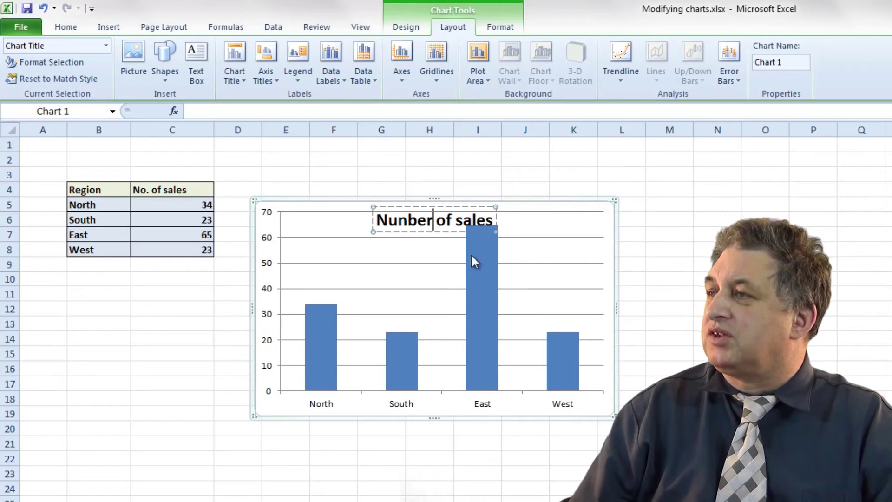
click(504, 273)
click(398, 218)
key(Delete)
text(m)
Drag the chart title toward the upper left and slightly lower in the plot.
drag(398, 208, 351, 209)
drag(333, 209, 334, 208)
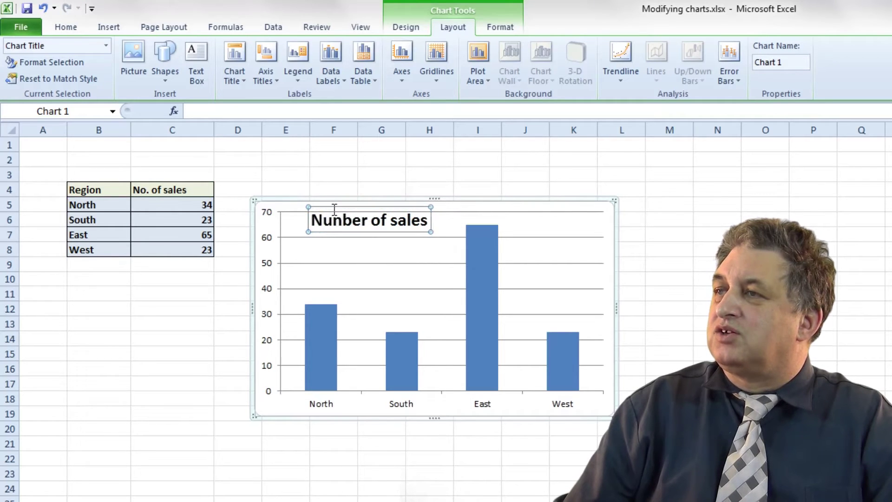
click(556, 289)
click(405, 225)
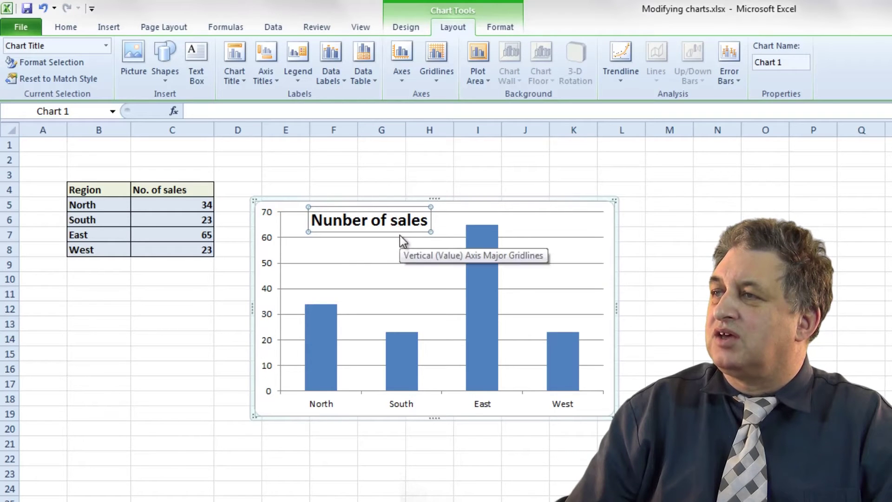
mouse_move(401, 232)
mouse_down()
mouse_move(368, 237)
mouse_move(370, 251)
mouse_move(384, 255)
mouse_move(403, 241)
mouse_up()
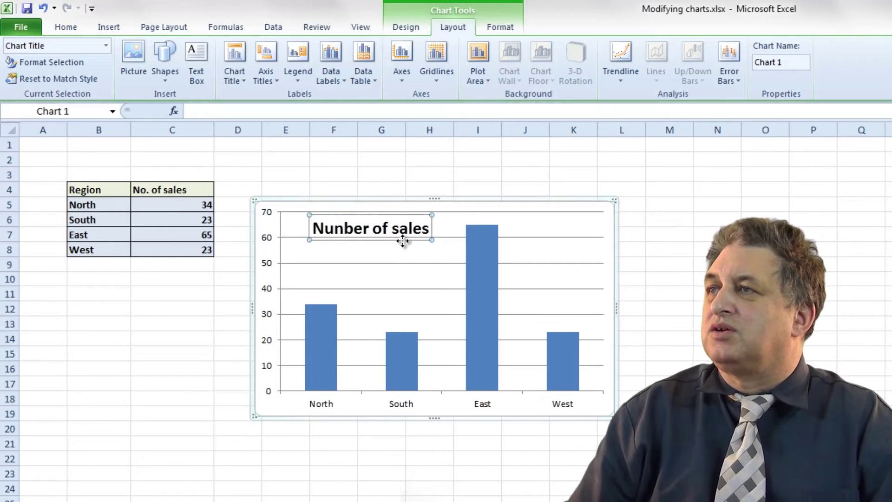
click(238, 69)
Remove the chart title and add a horizontal title below the axis and a vertical axis title.
click(272, 99)
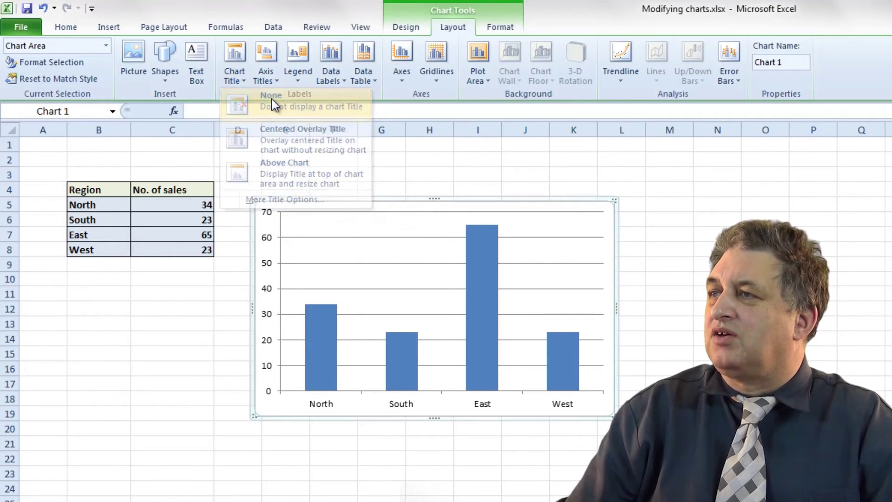
click(269, 57)
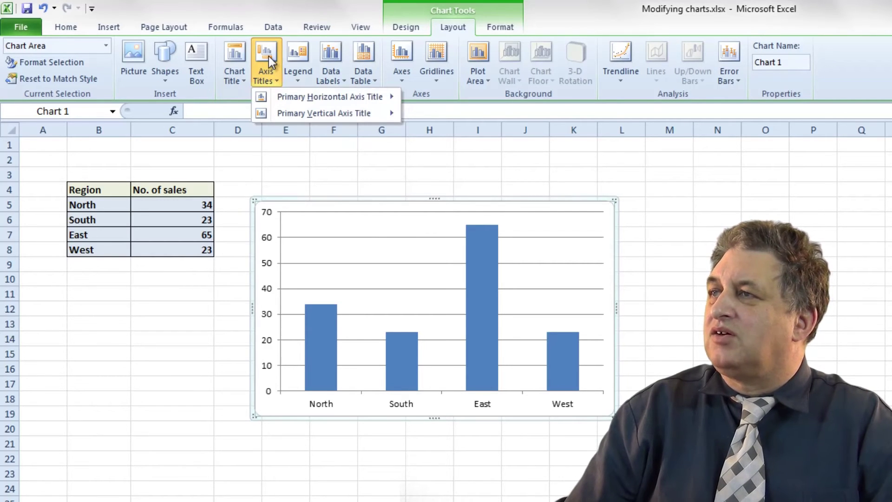
mouse_move(295, 100)
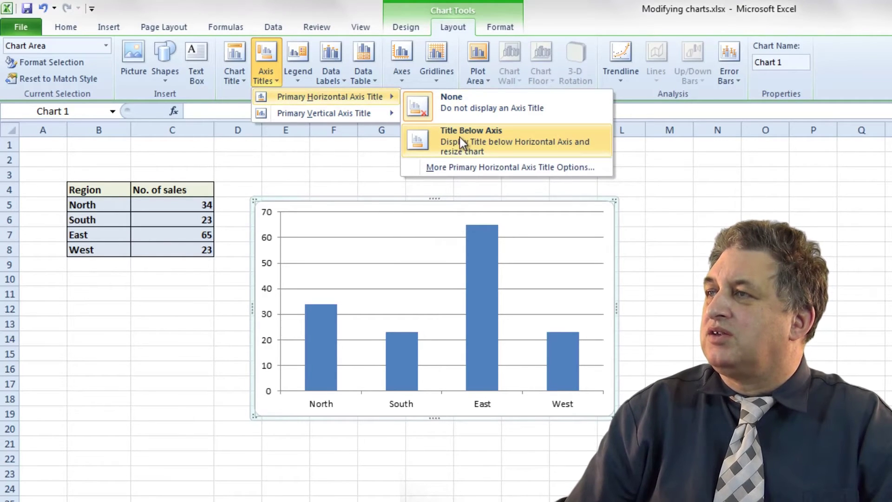
click(472, 136)
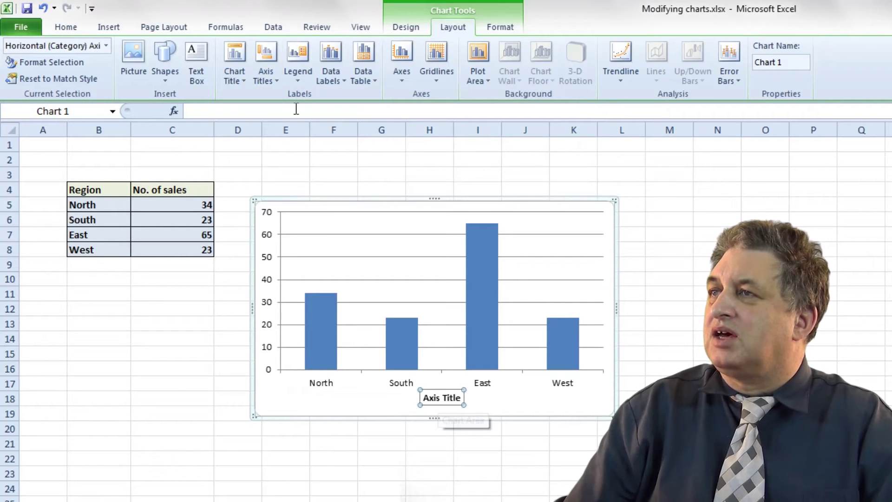
click(267, 77)
mouse_move(286, 115)
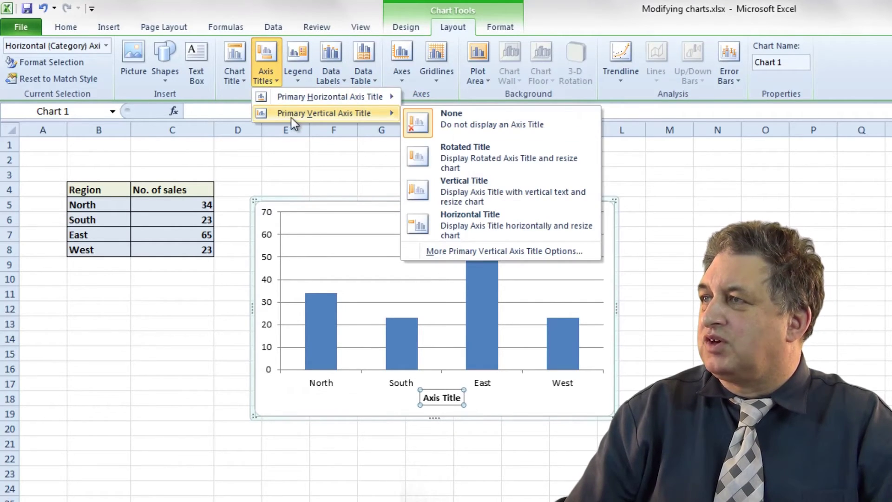
click(466, 180)
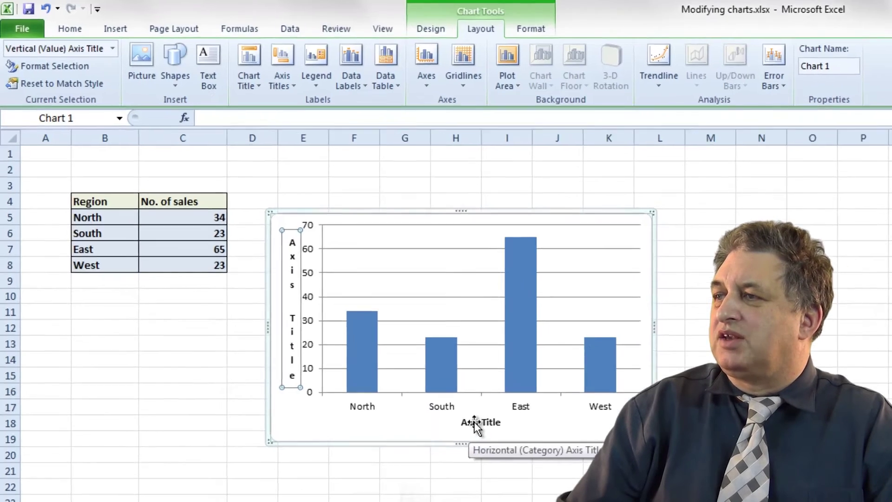
Replace the horizontal axis title text with a typed name.
click(443, 402)
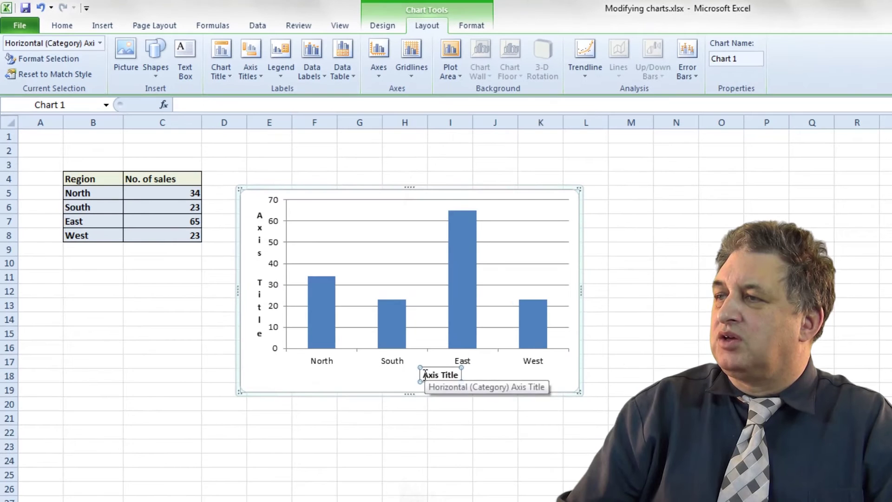
drag(422, 375, 454, 378)
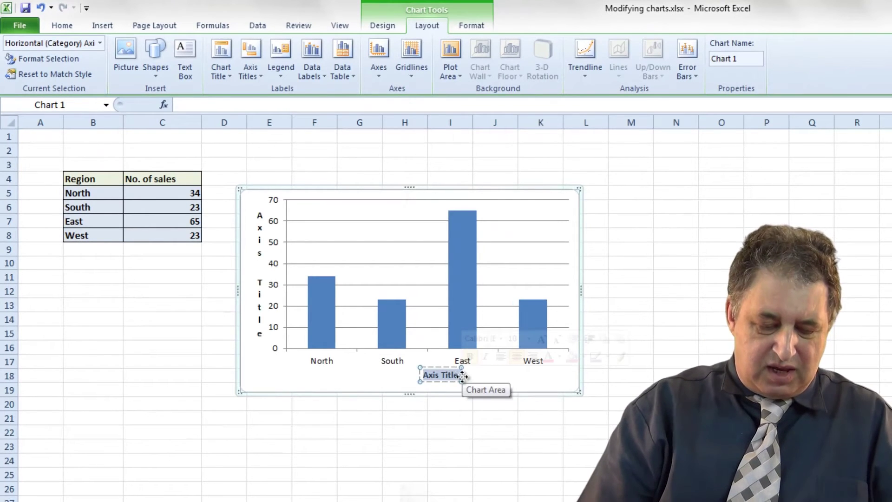
text(David)
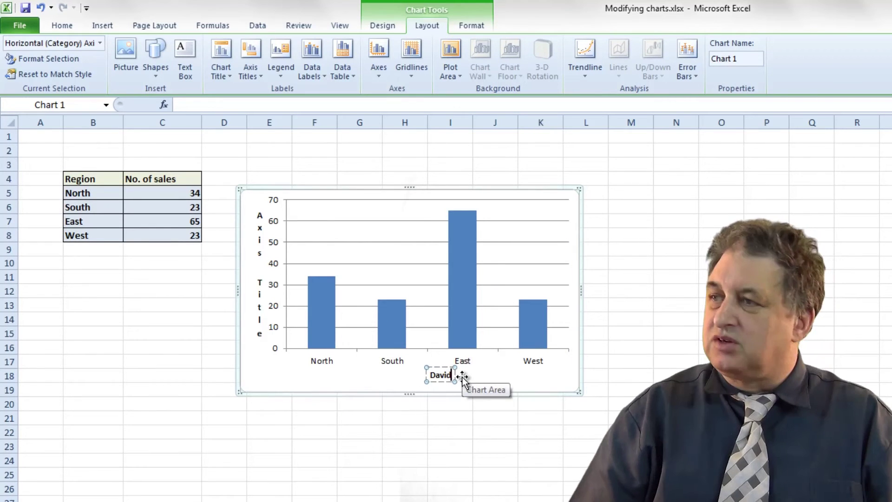
click(386, 390)
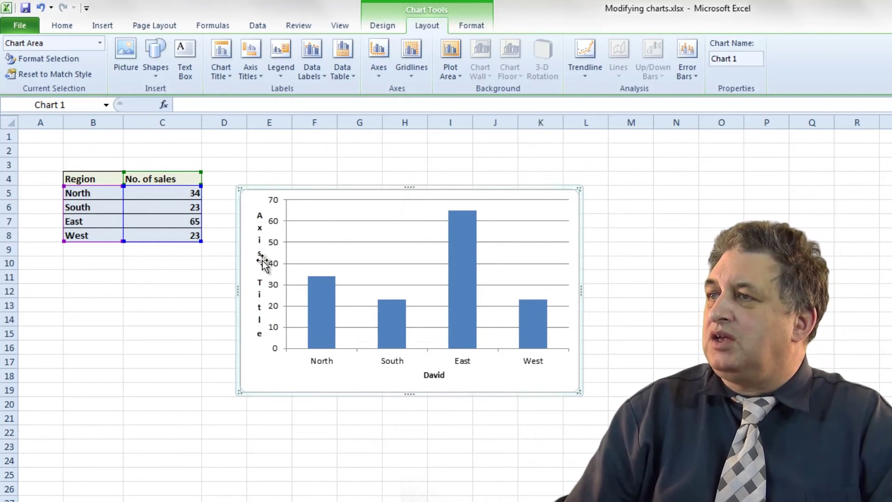
click(284, 76)
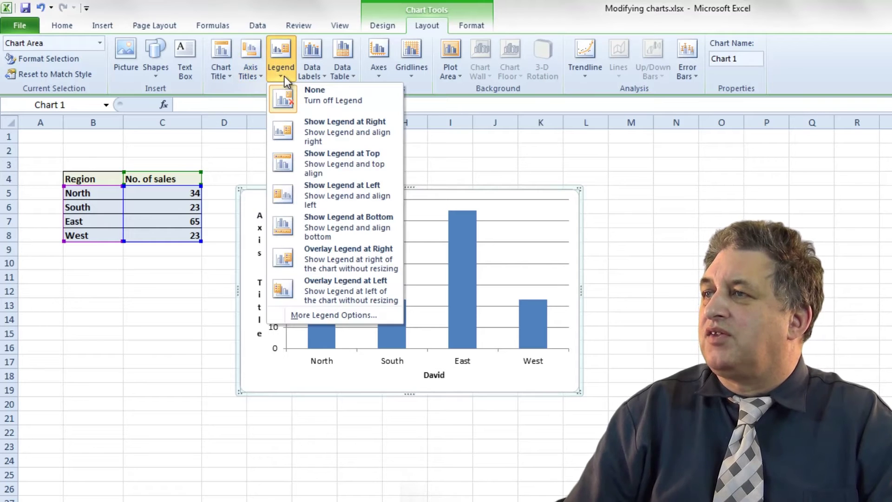
click(328, 122)
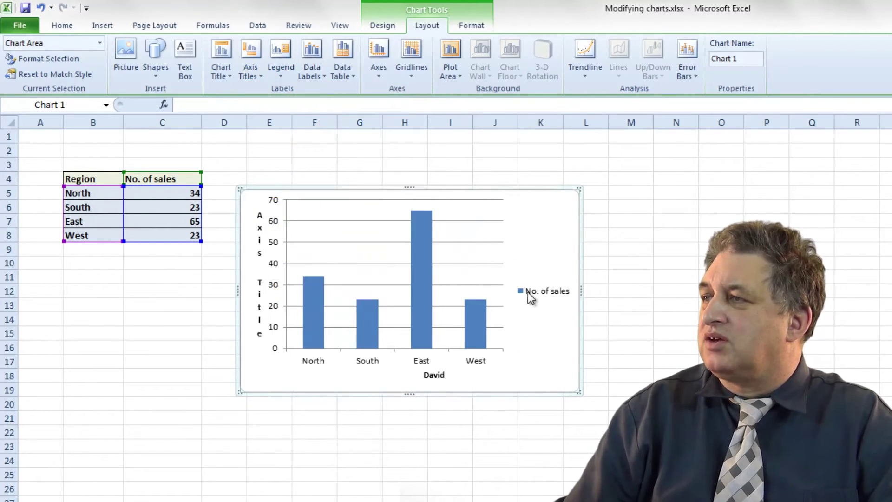
click(546, 293)
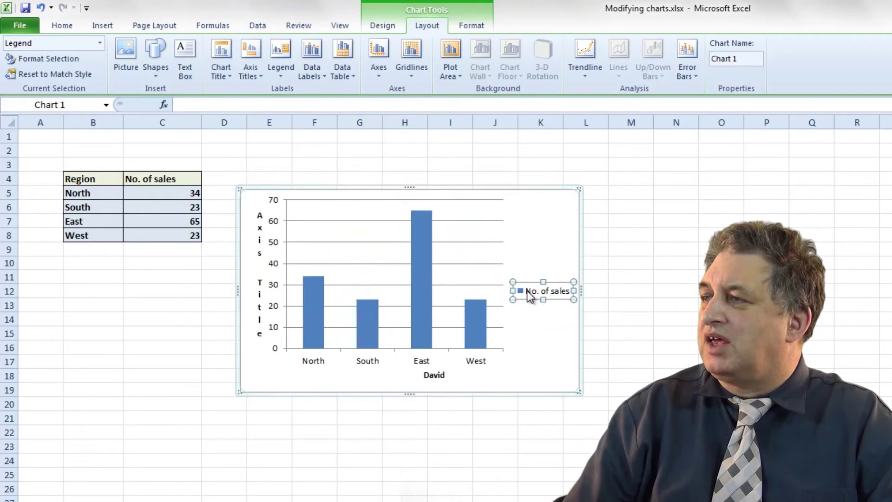
click(530, 295)
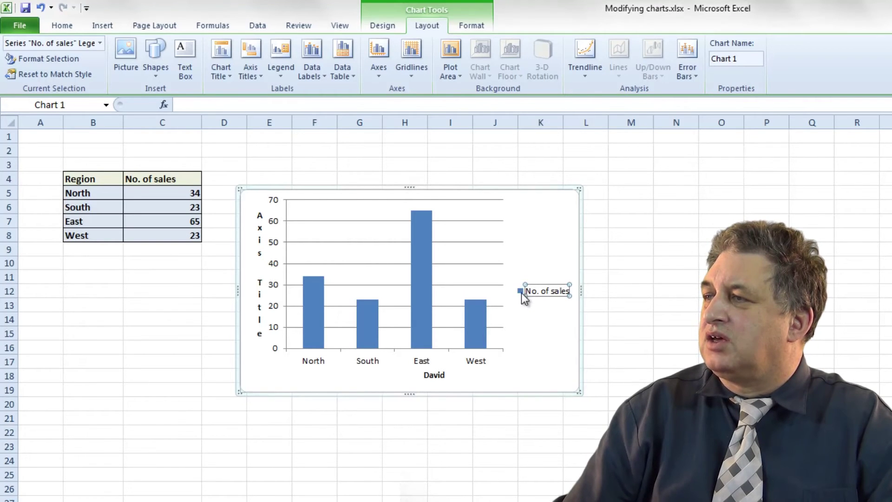
double_click(525, 297)
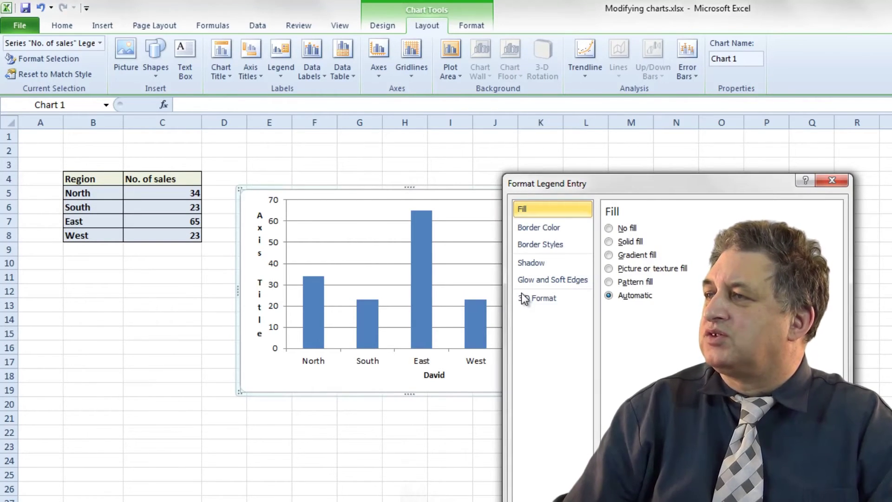
click(624, 241)
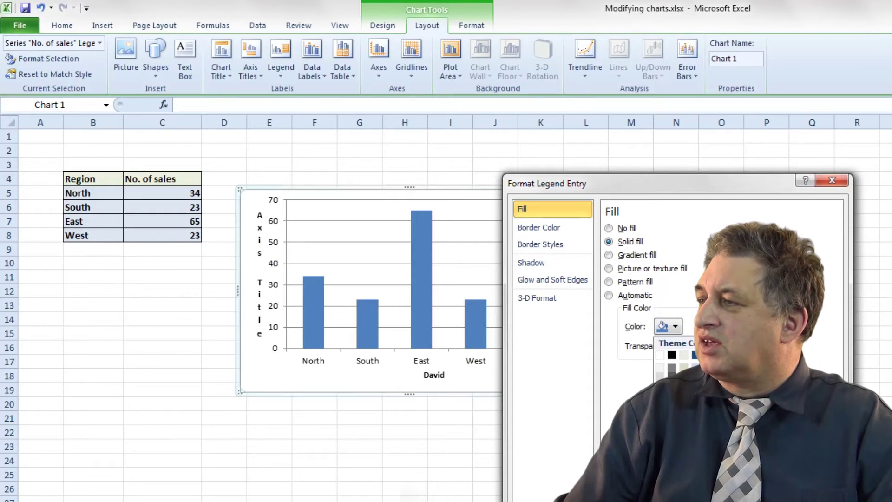
click(718, 392)
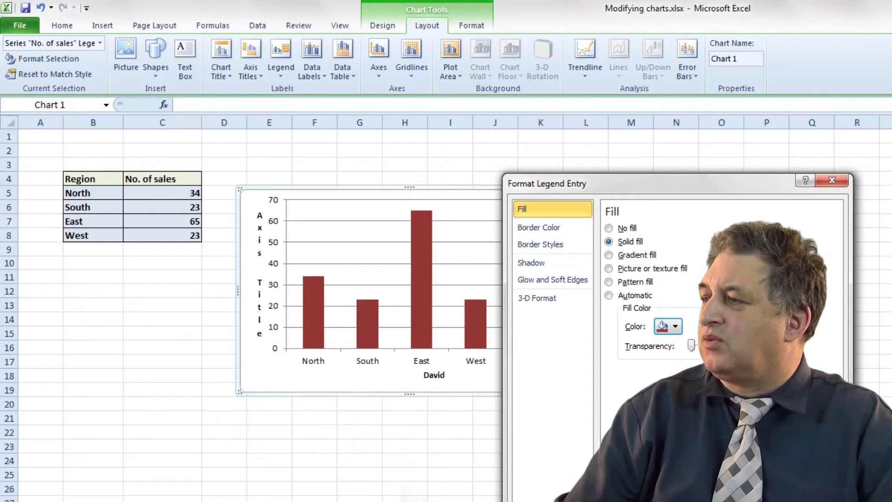
key(Escape)
click(496, 414)
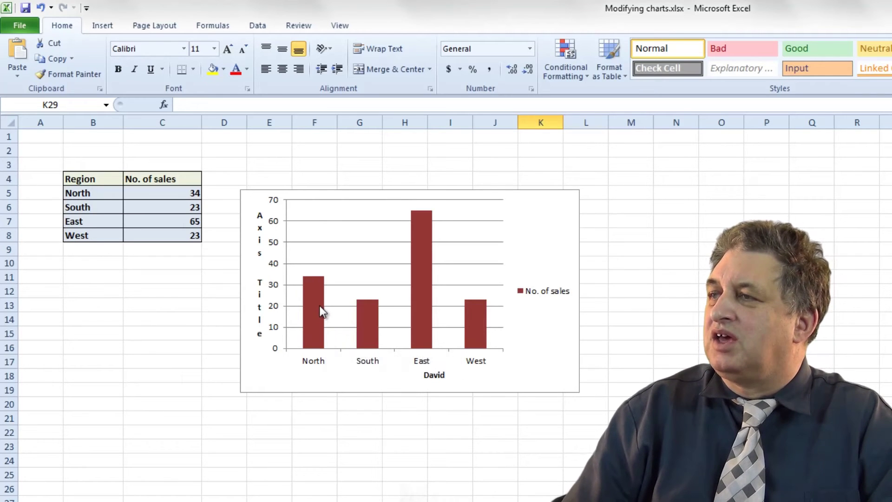
Give the East bar alone a solid blue fill.
mouse_move(423, 240)
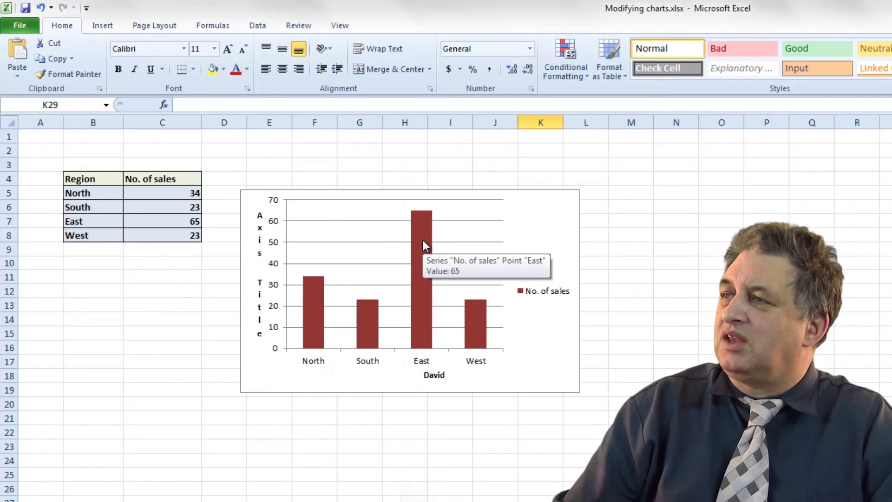
click(420, 257)
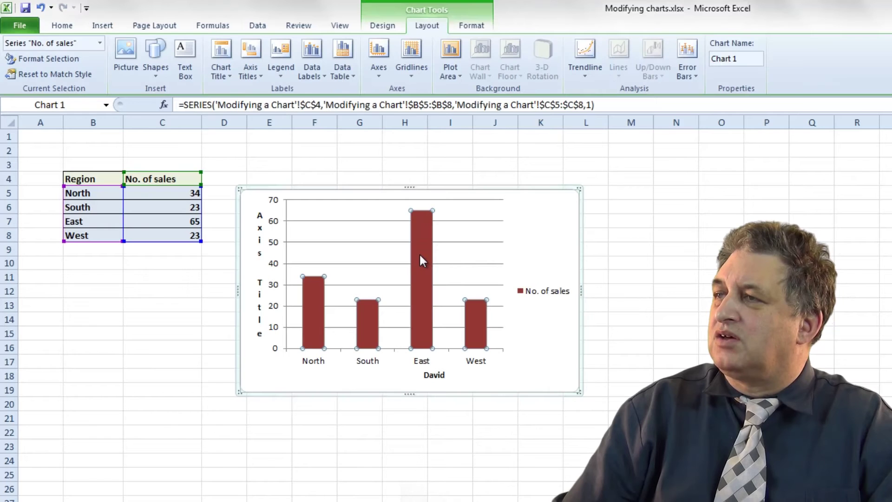
double_click(420, 255)
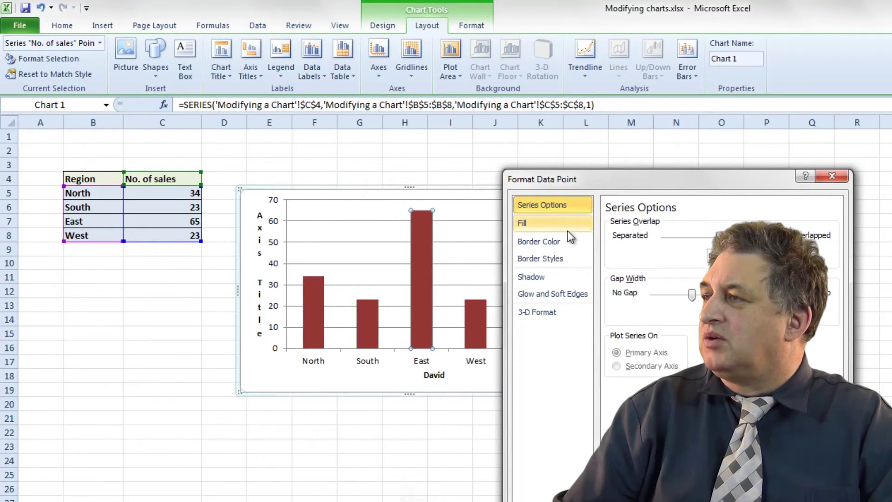
click(533, 226)
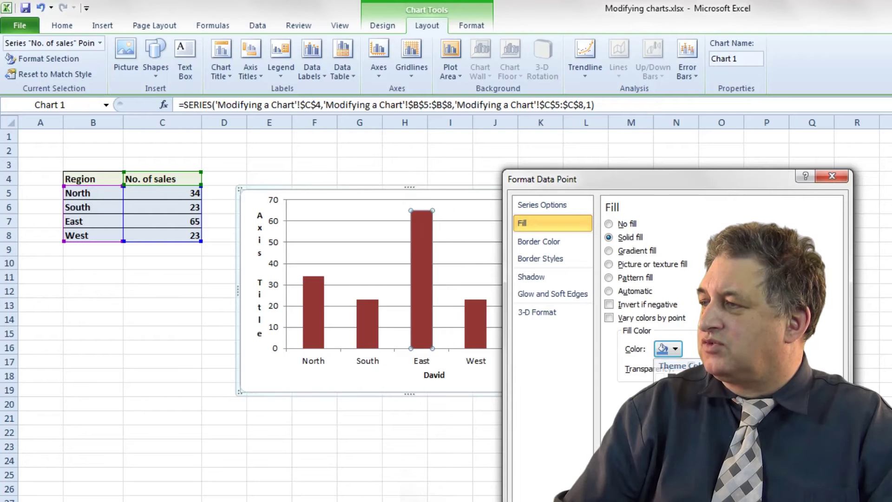
click(692, 377)
key(Escape)
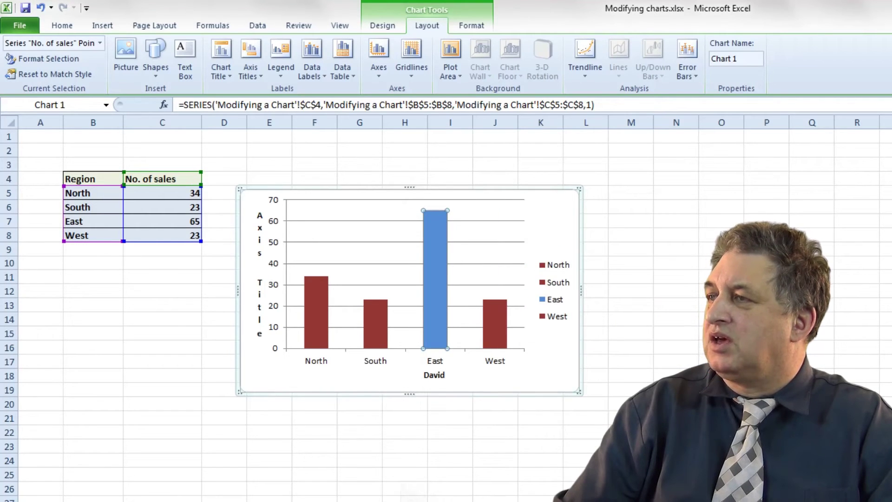
key(Escape)
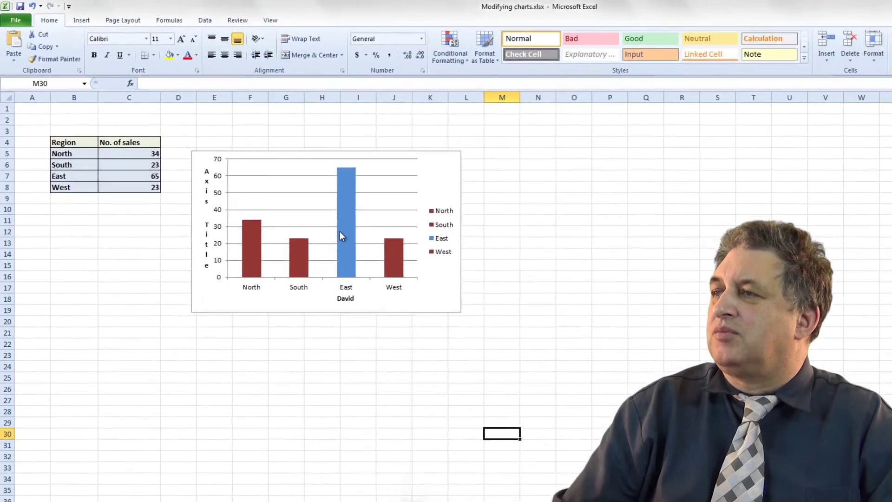
Open the North bar's formatting, close it unchanged, and reselect the whole bar series.
mouse_move(341, 265)
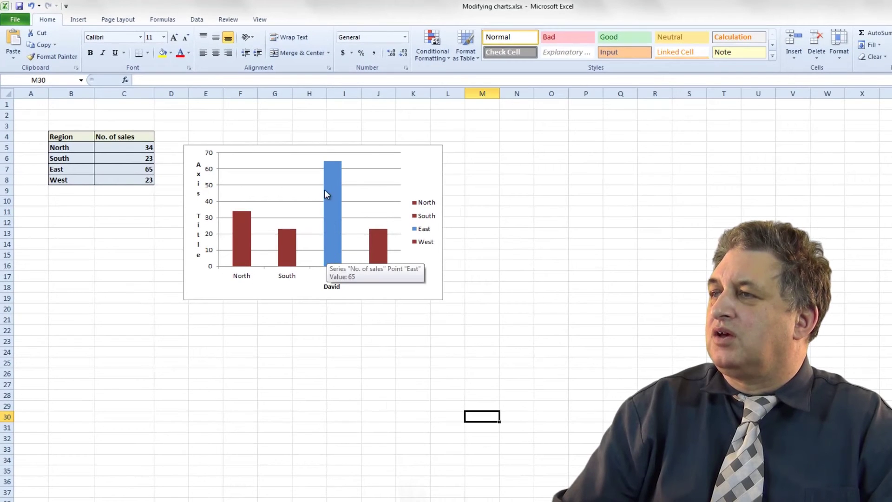
click(243, 241)
double_click(243, 240)
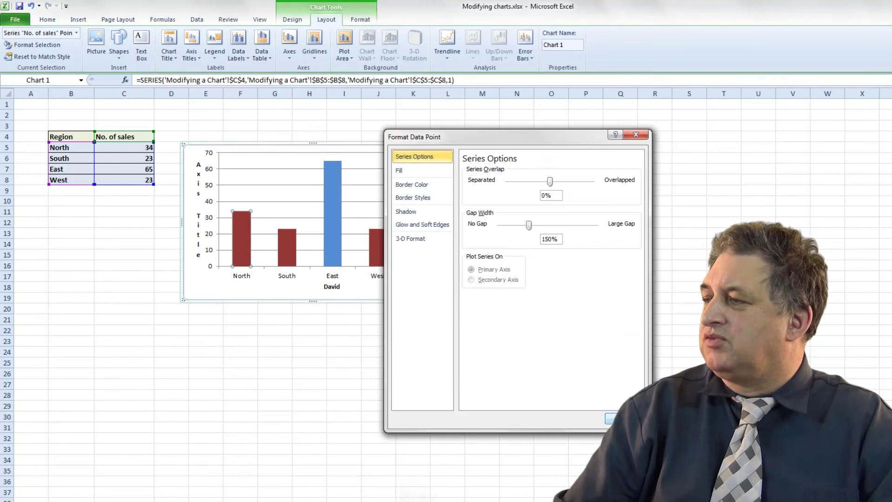
key(Escape)
click(274, 481)
click(240, 255)
Fill the entire No. of sales series with the purple standard colour.
right_click(240, 254)
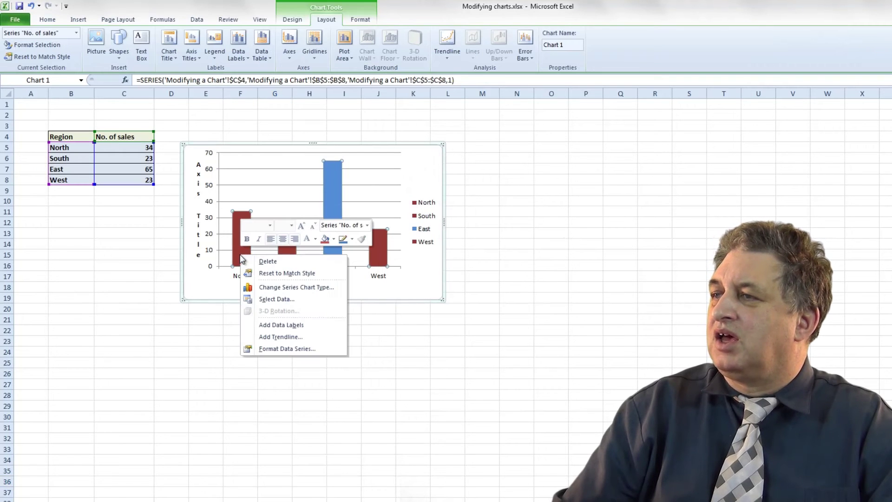
click(279, 349)
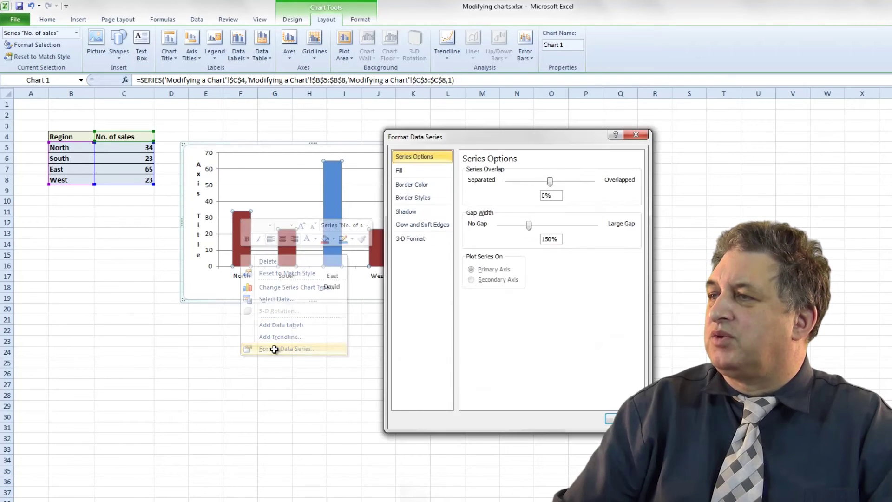
click(403, 170)
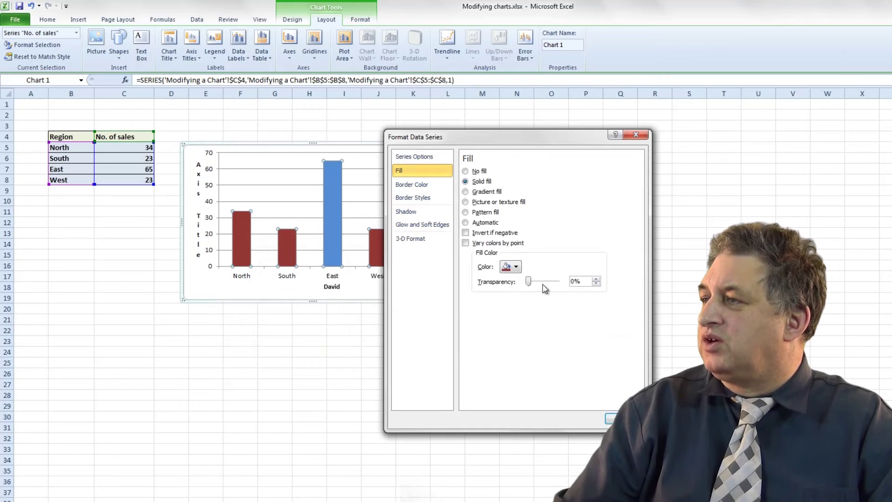
click(515, 267)
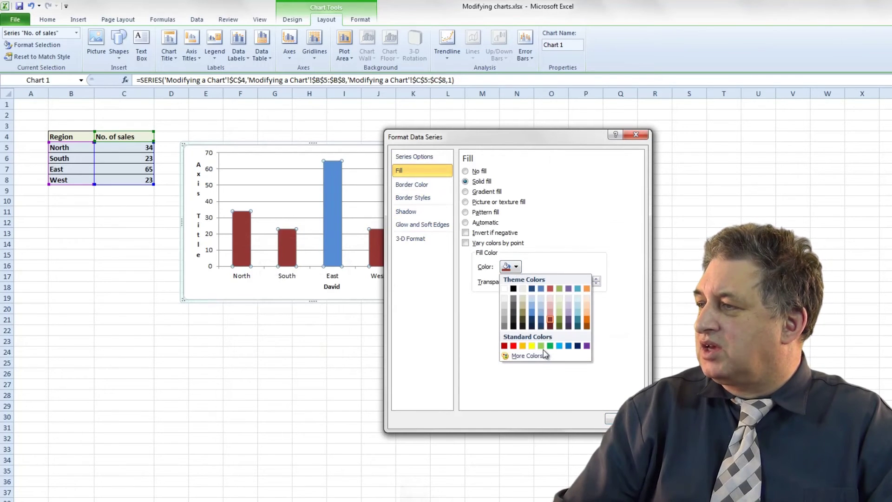
click(586, 346)
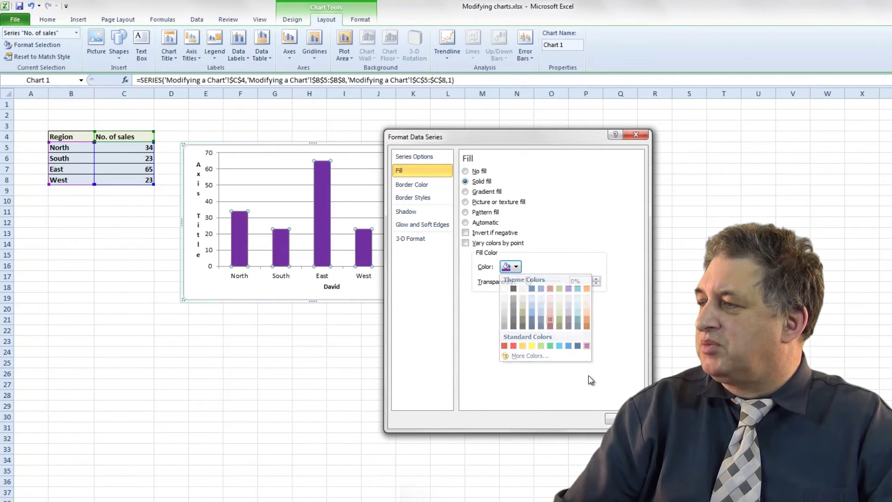
click(625, 418)
click(355, 391)
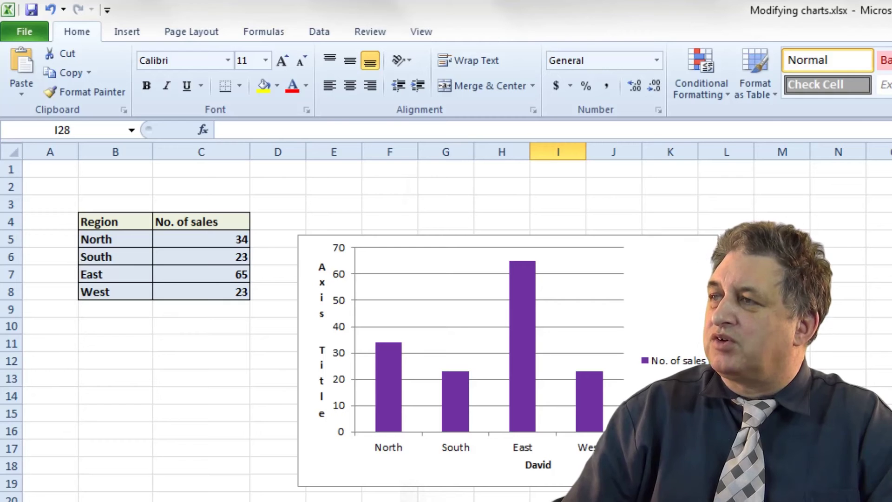
Recolour the whole No. of sales series with a light green standard colour.
click(514, 310)
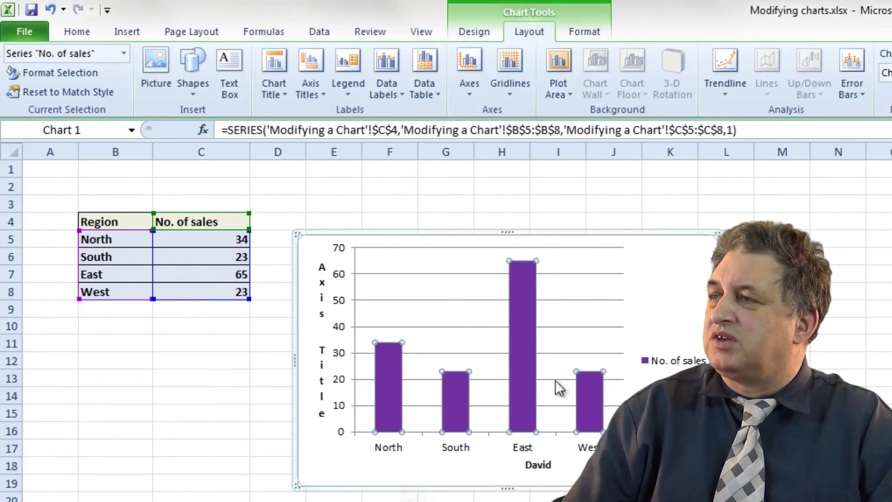
right_click(521, 319)
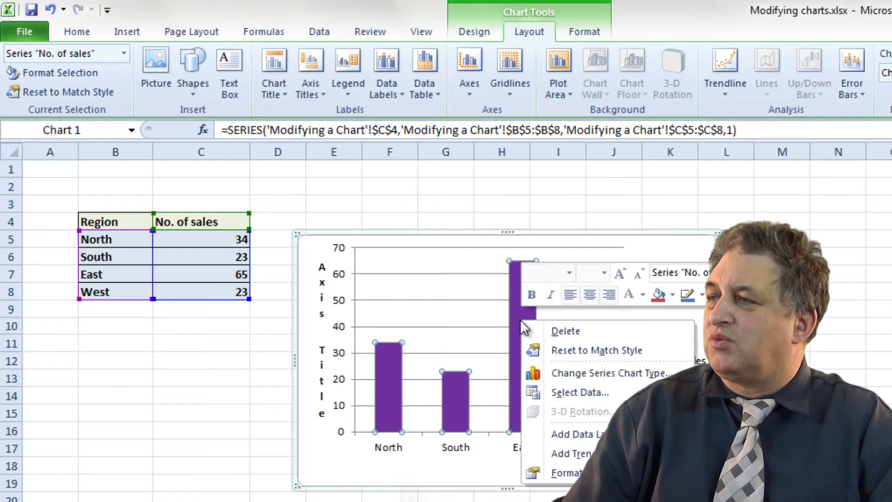
click(577, 475)
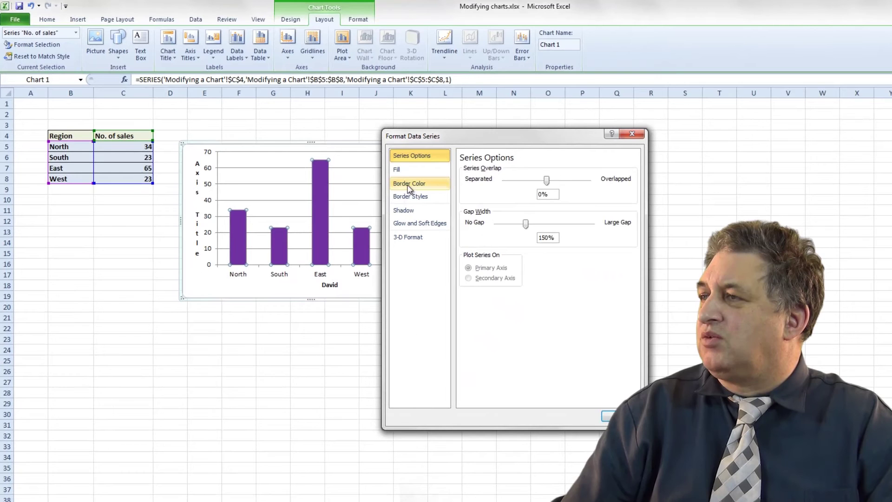
click(408, 172)
drag(439, 136, 288, 145)
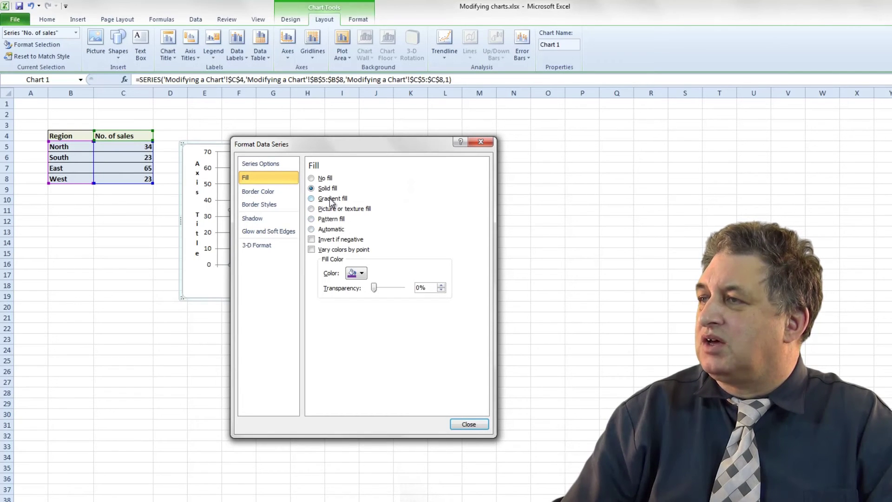
click(361, 273)
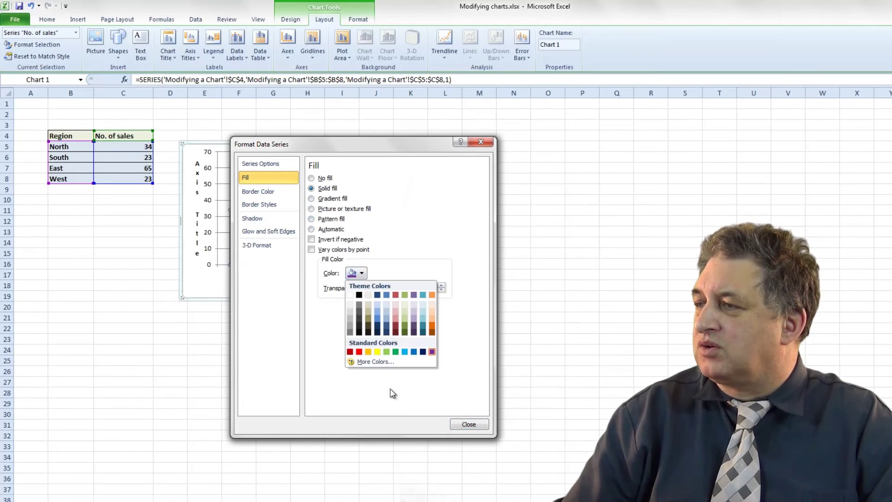
click(396, 351)
click(468, 424)
click(420, 415)
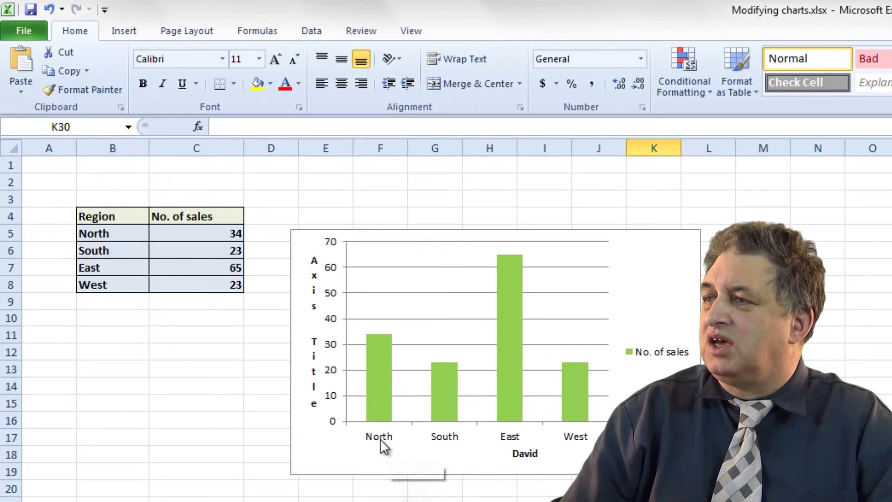
Give the No. of sales legend box a solid purple fill.
click(656, 358)
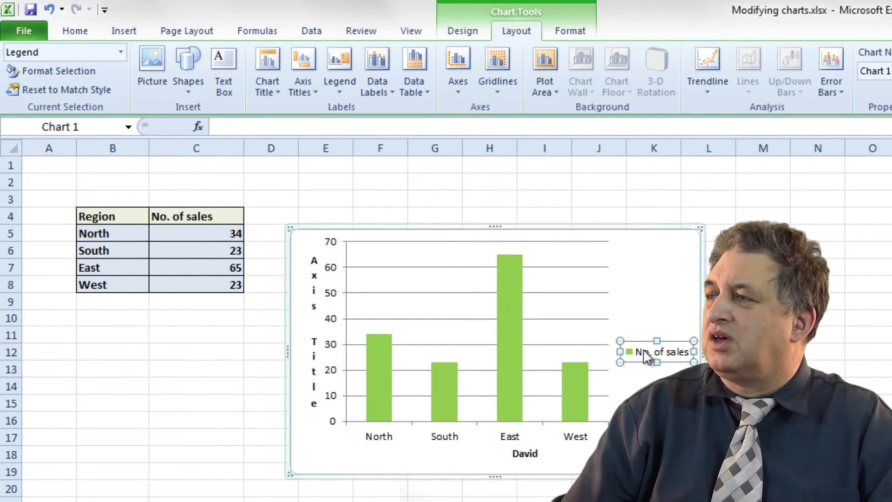
right_click(646, 351)
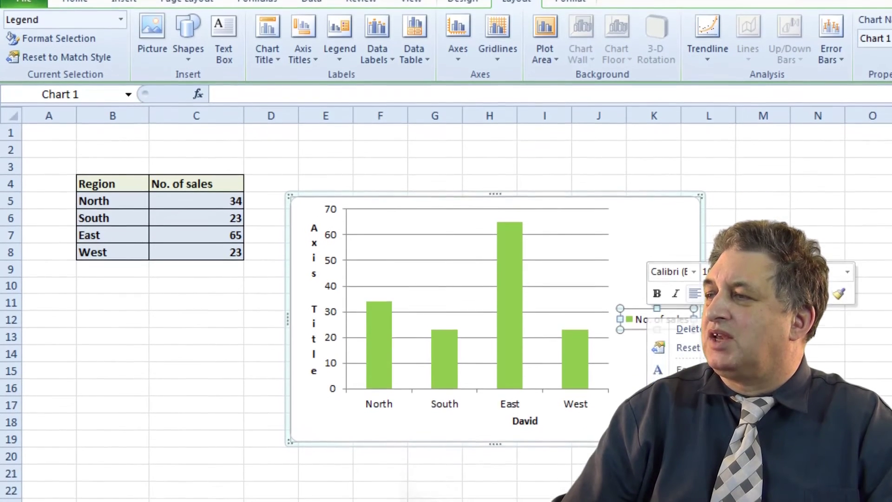
click(688, 453)
click(403, 225)
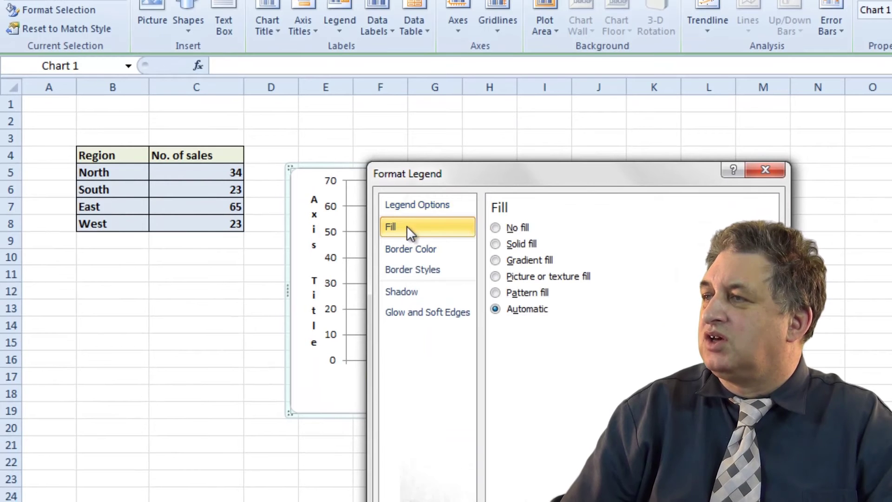
click(520, 244)
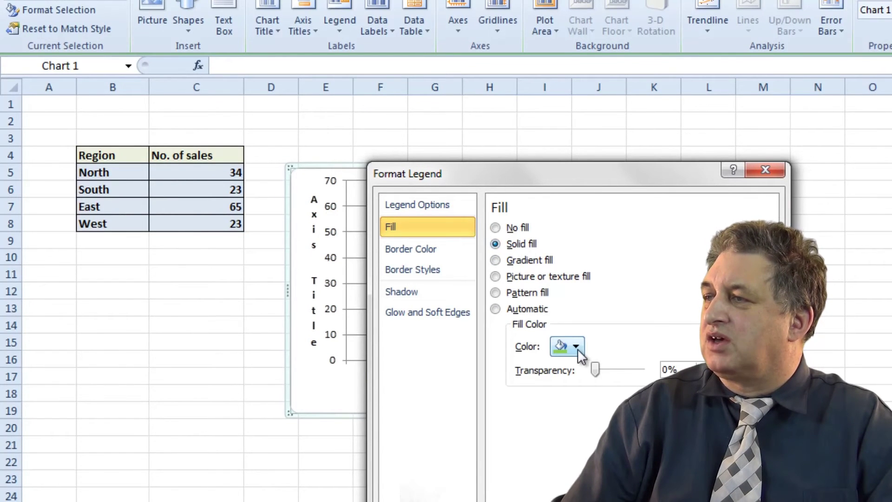
click(576, 347)
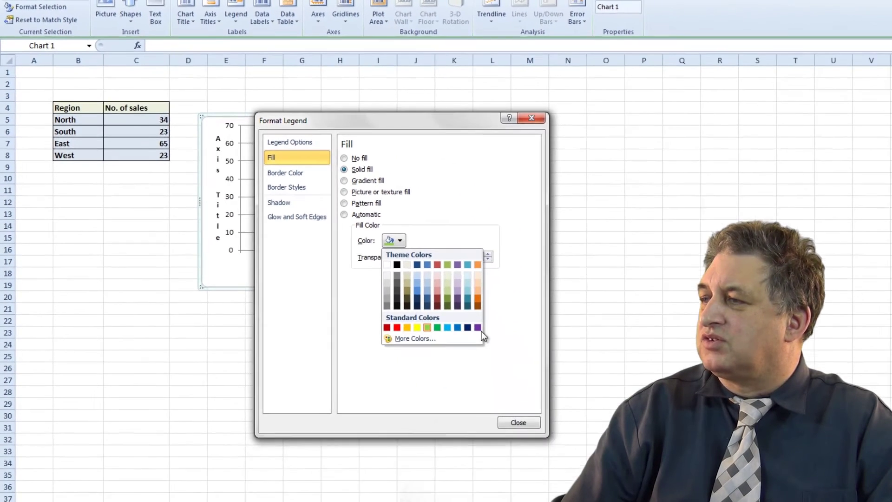
click(687, 471)
click(502, 409)
click(435, 402)
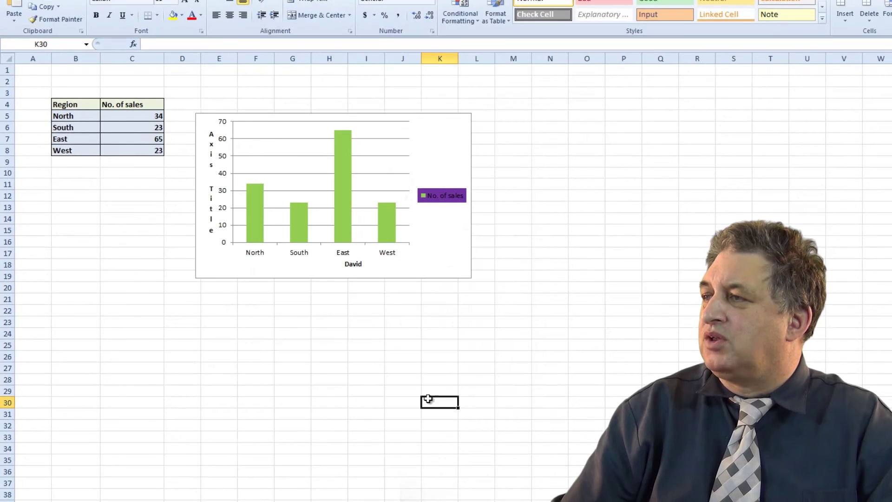
click(214, 209)
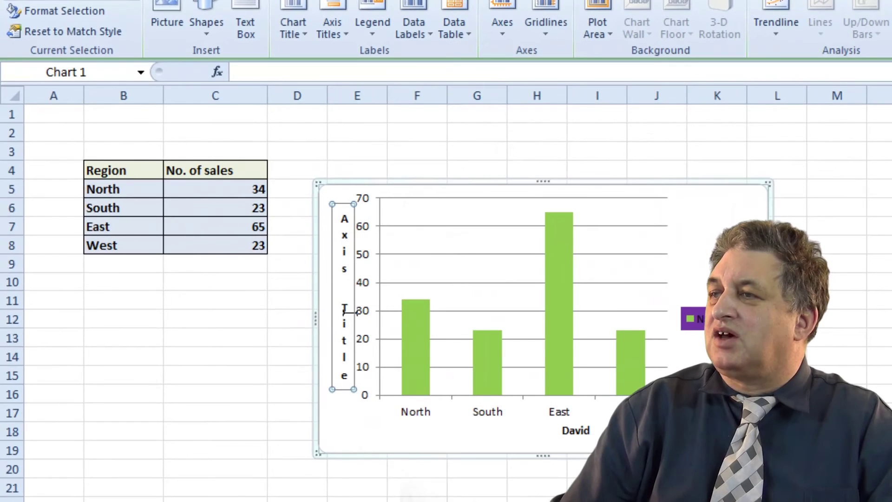
Format the vertical 'Axis Title' with a solid red border line and a purple shadow colour.
right_click(333, 271)
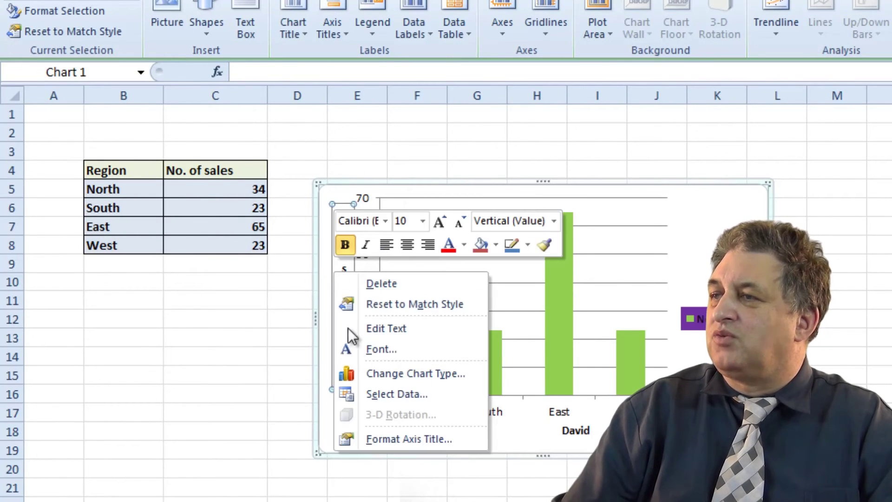
click(415, 445)
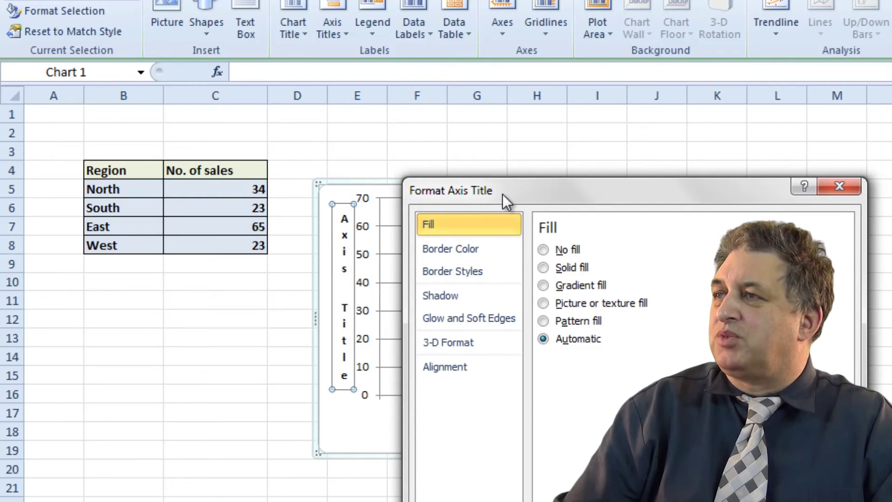
click(457, 249)
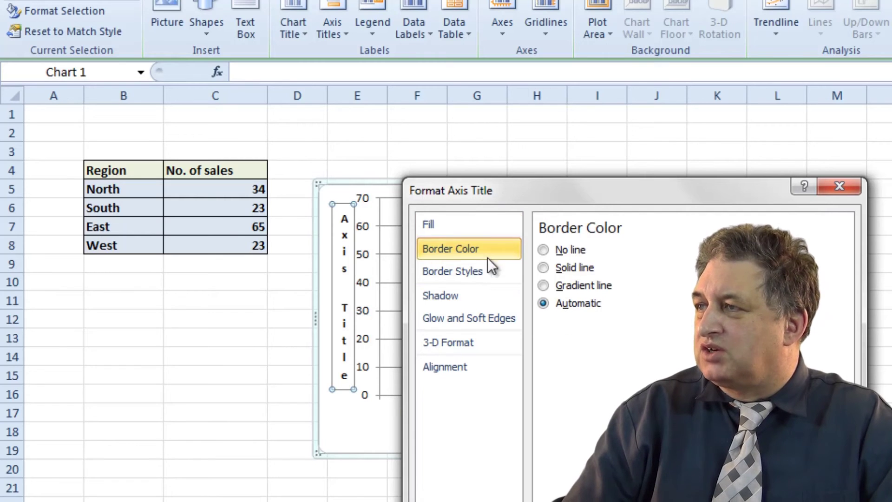
click(560, 269)
click(621, 326)
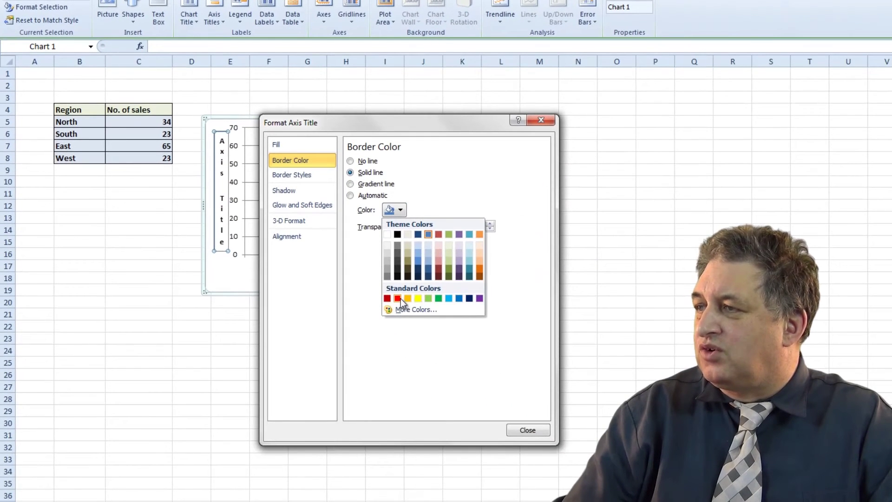
click(398, 298)
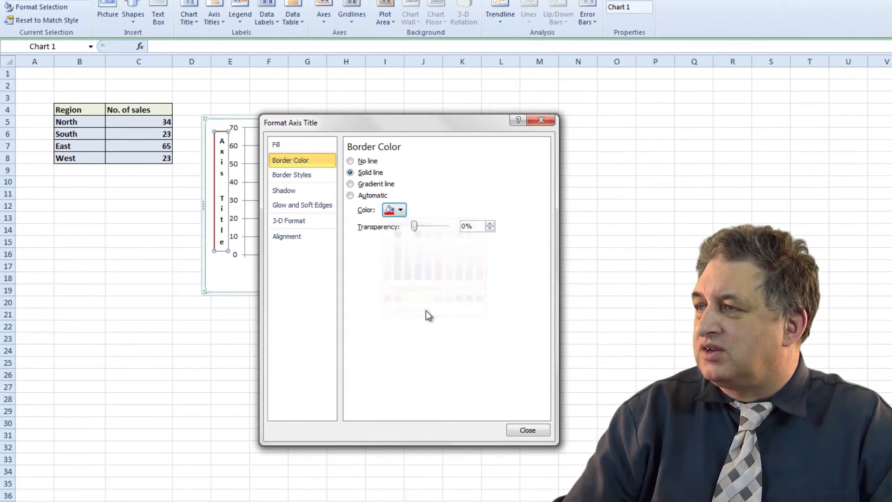
click(303, 195)
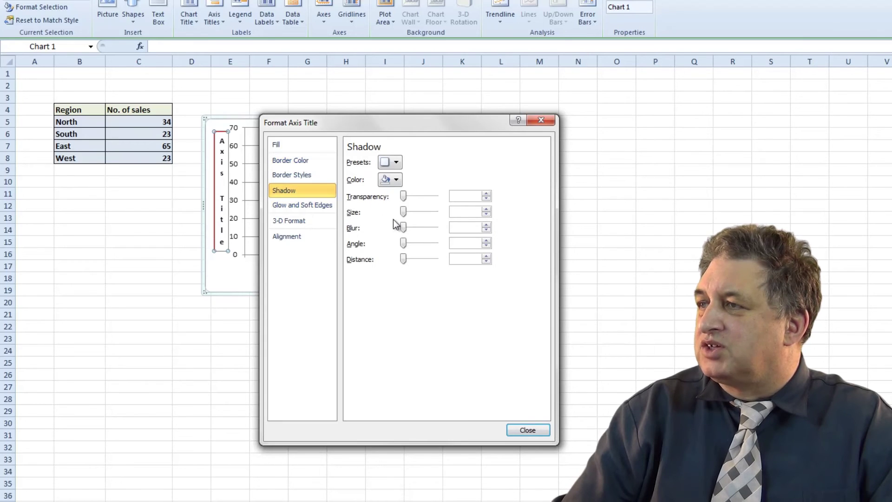
click(396, 180)
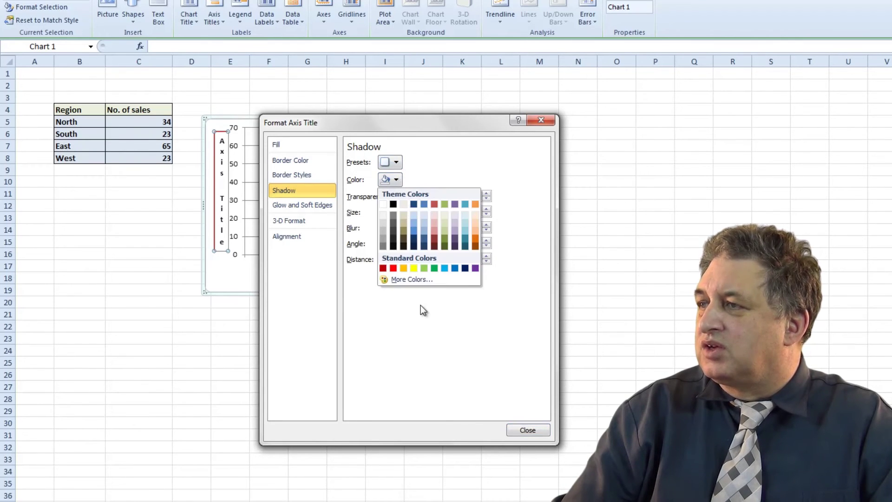
click(477, 269)
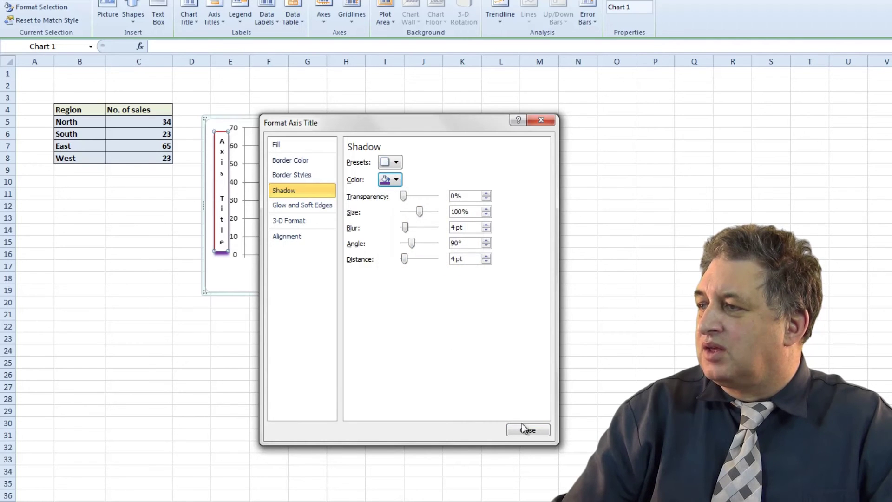
click(525, 429)
click(409, 411)
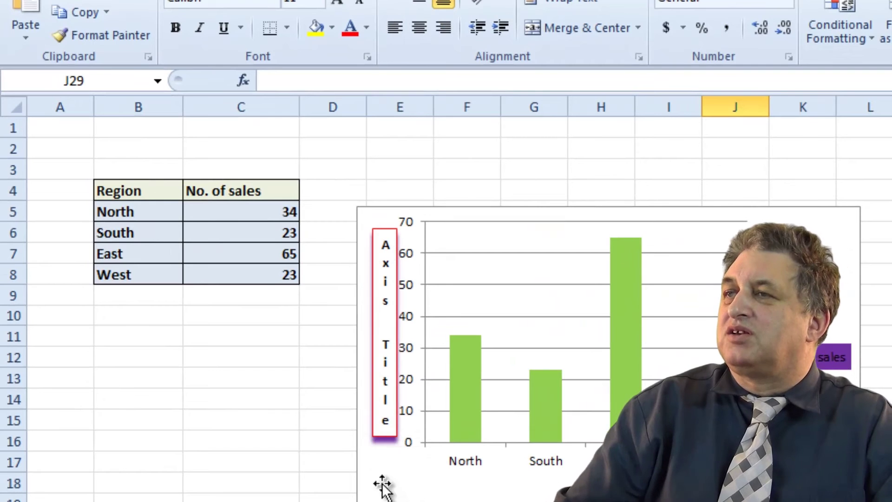
click(467, 221)
Give the plot area a solid light blue fill.
click(417, 199)
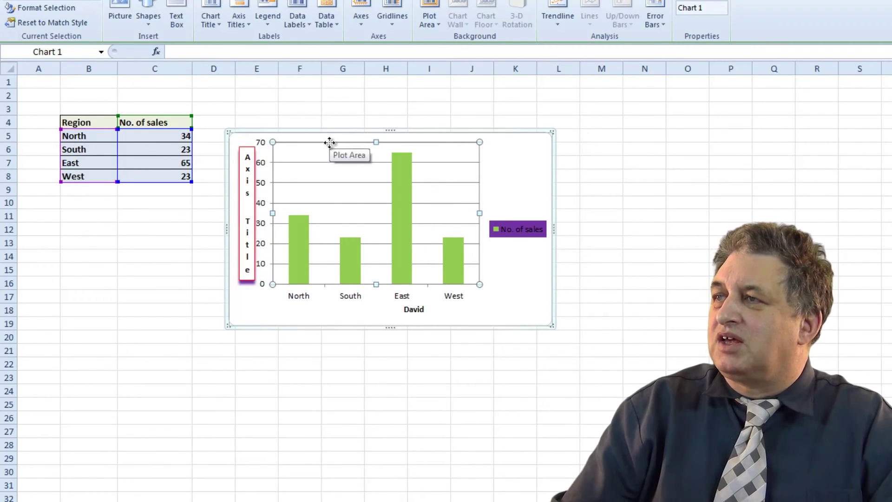
right_click(329, 142)
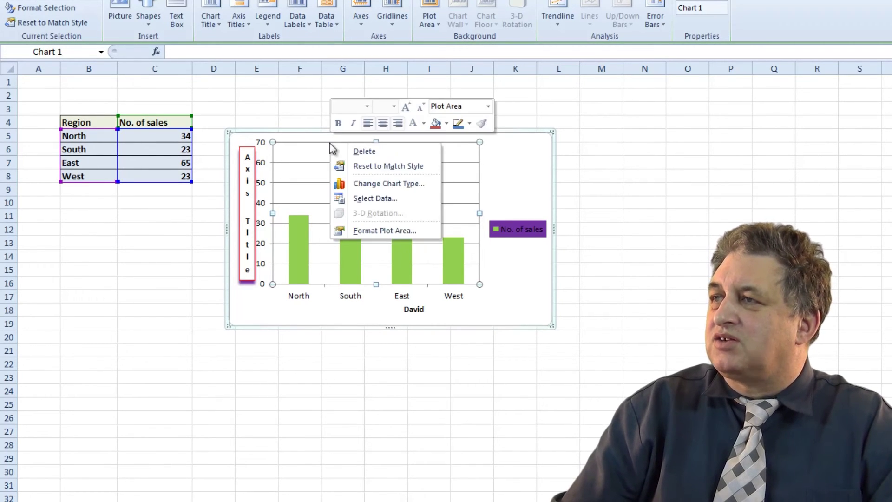
click(377, 233)
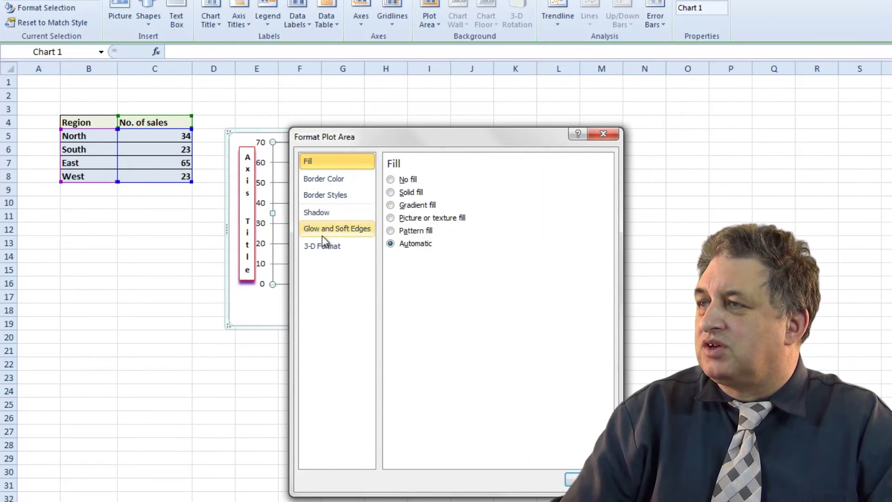
click(415, 195)
click(454, 275)
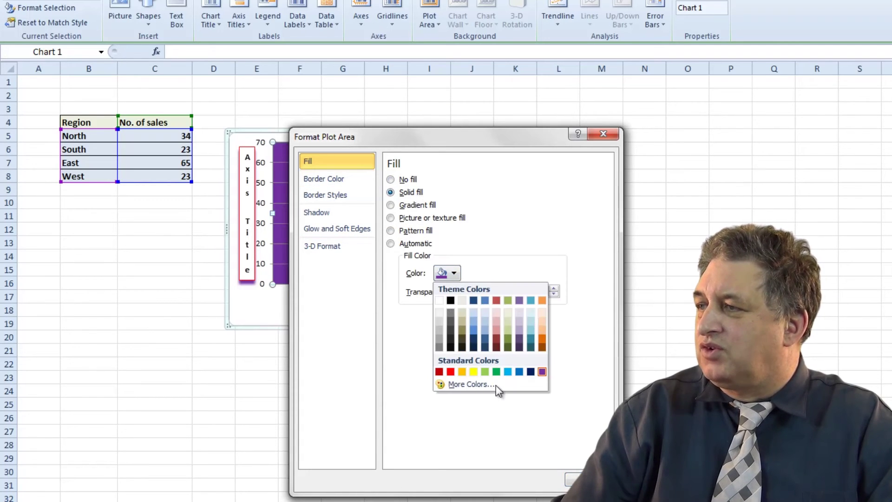
click(530, 322)
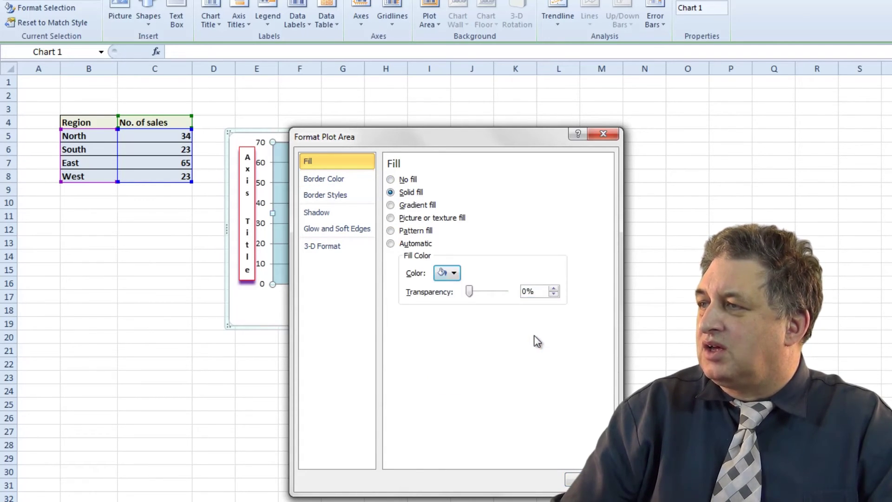
click(585, 479)
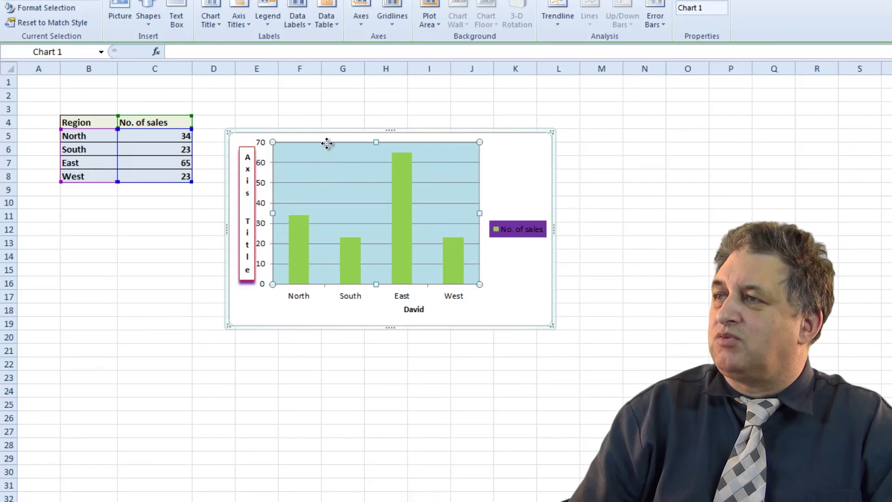
Set the plot area border to a solid green line.
right_click(313, 146)
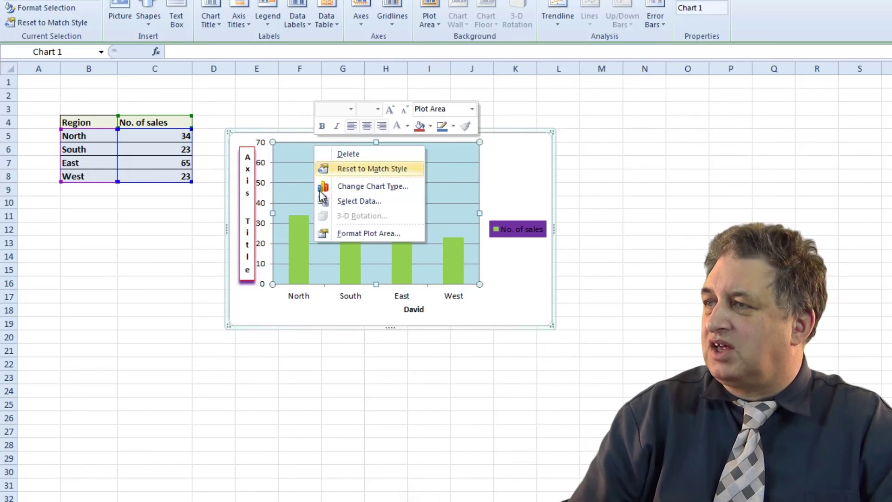
click(361, 235)
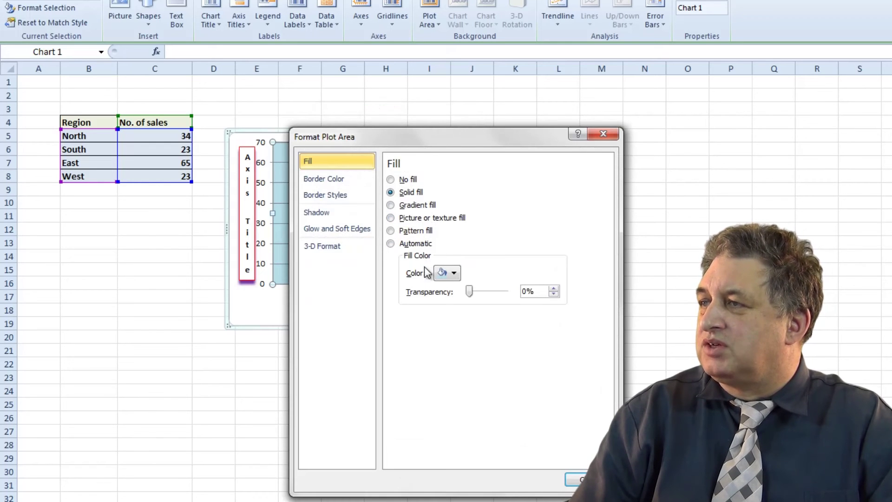
click(331, 196)
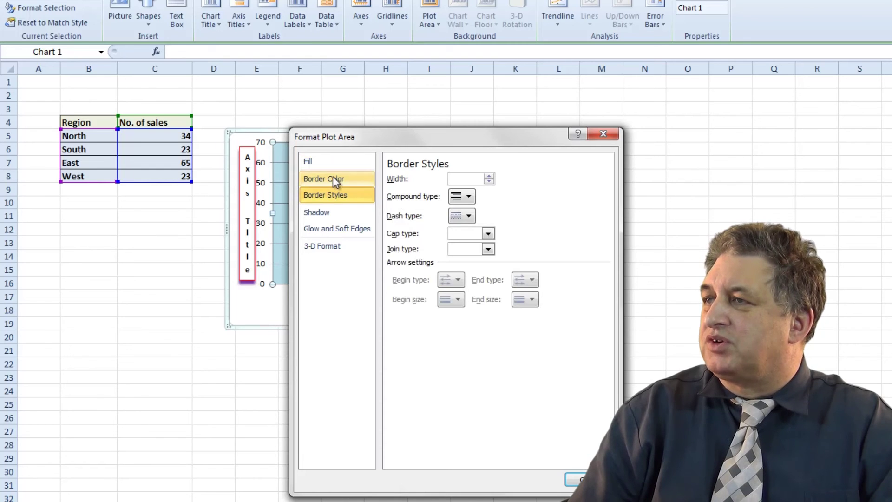
click(334, 180)
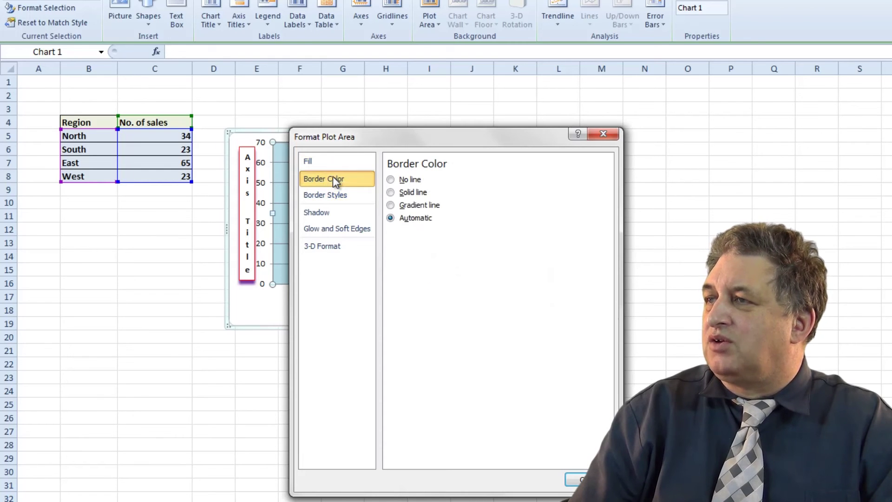
click(417, 194)
click(447, 235)
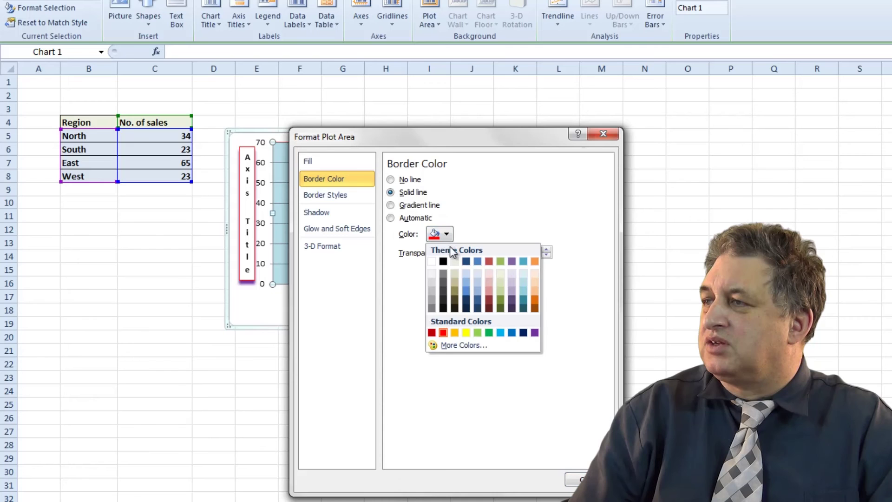
click(490, 333)
click(581, 480)
click(434, 453)
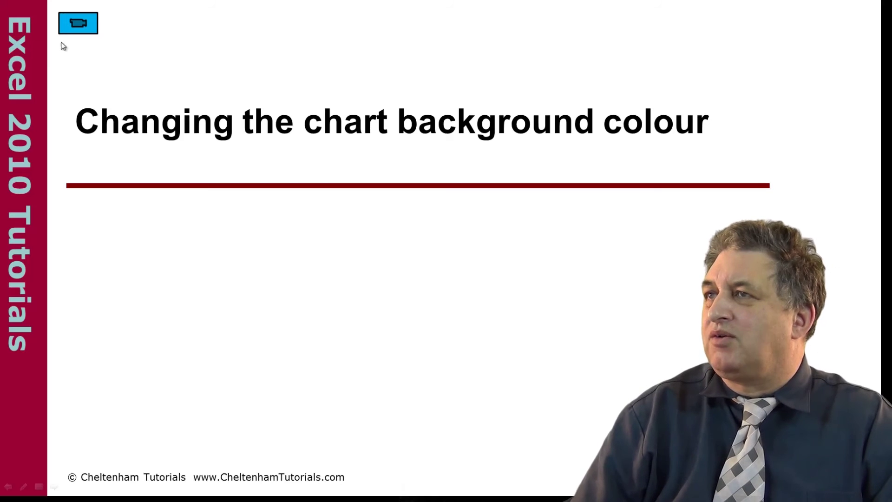
Give the No. of sales chart area a light aqua solid fill.
click(78, 23)
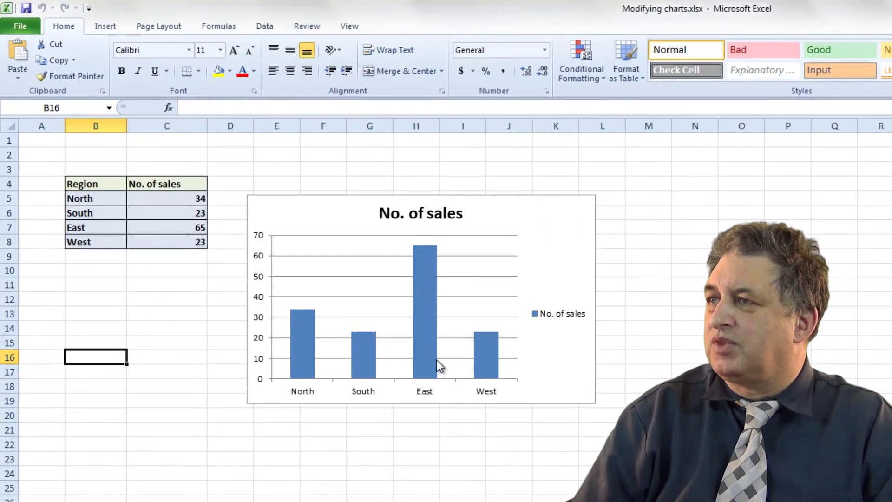
click(592, 237)
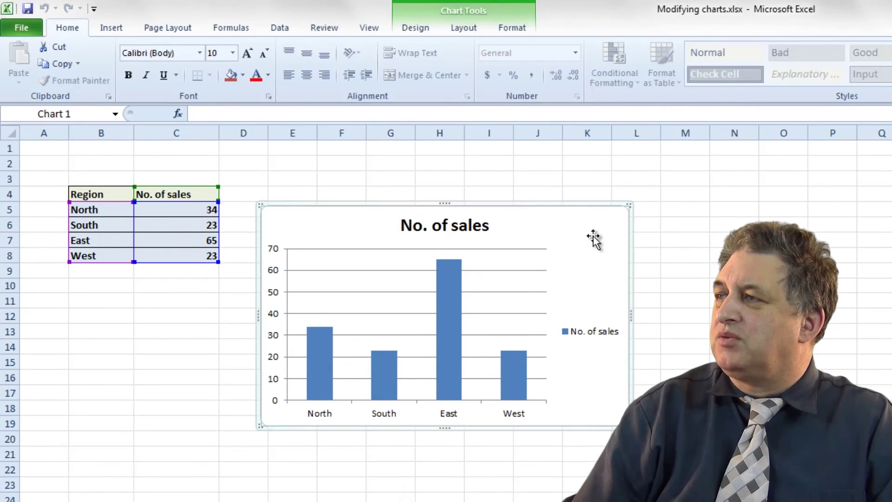
right_click(594, 236)
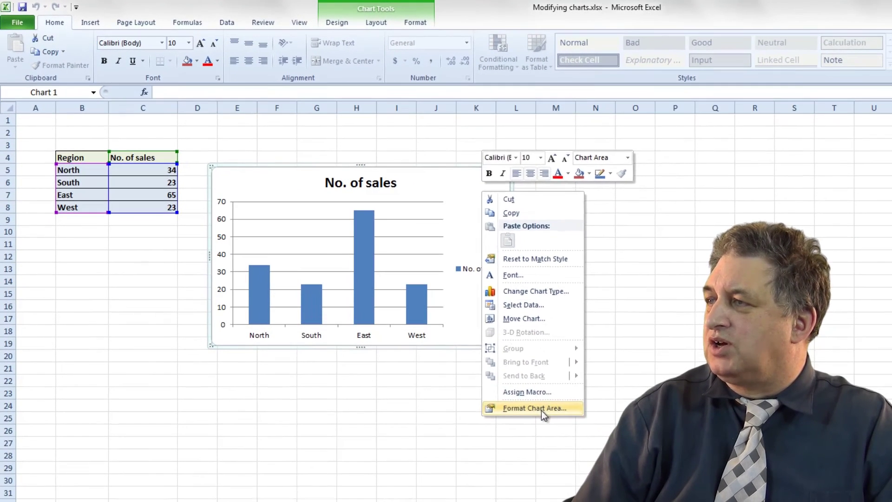
click(669, 498)
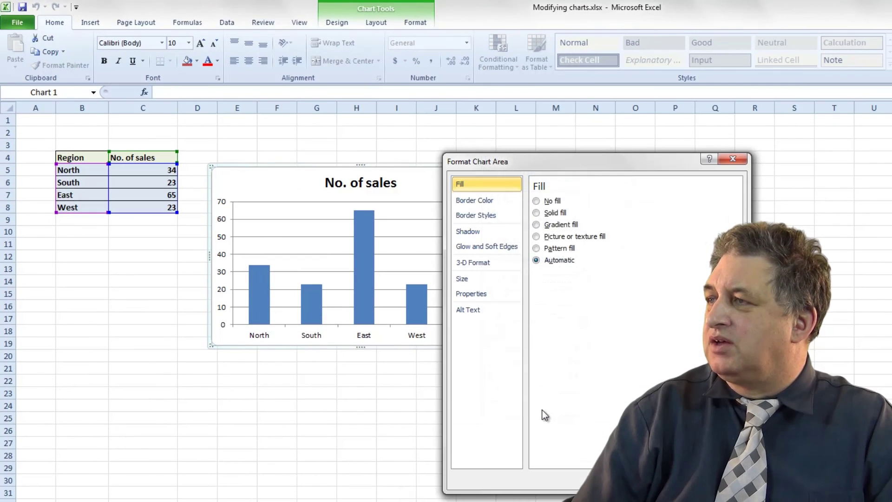
click(552, 213)
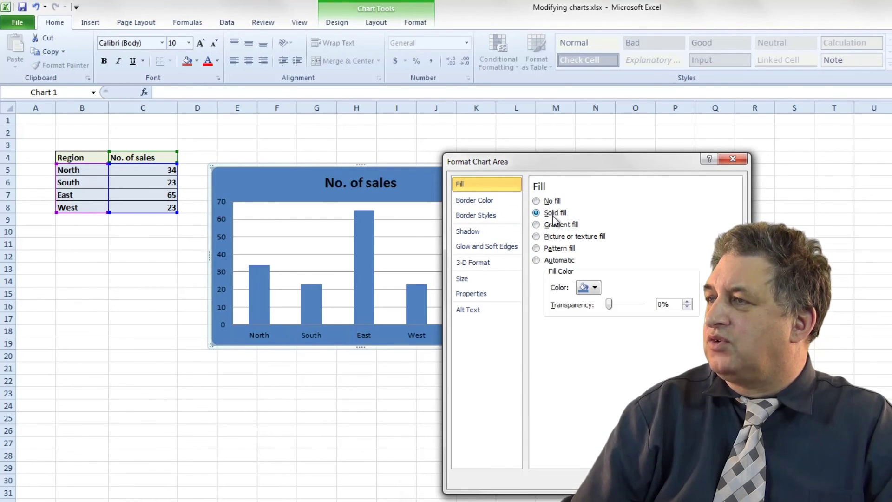
click(594, 288)
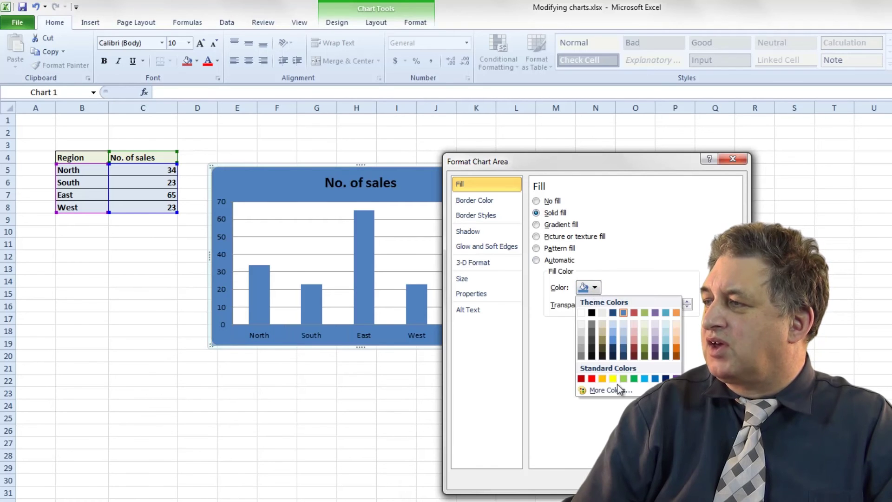
click(668, 333)
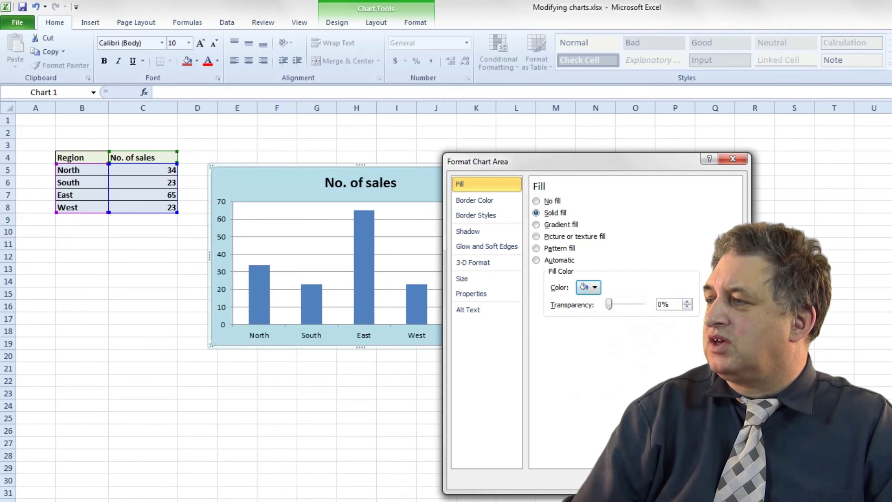
key(Escape)
click(635, 493)
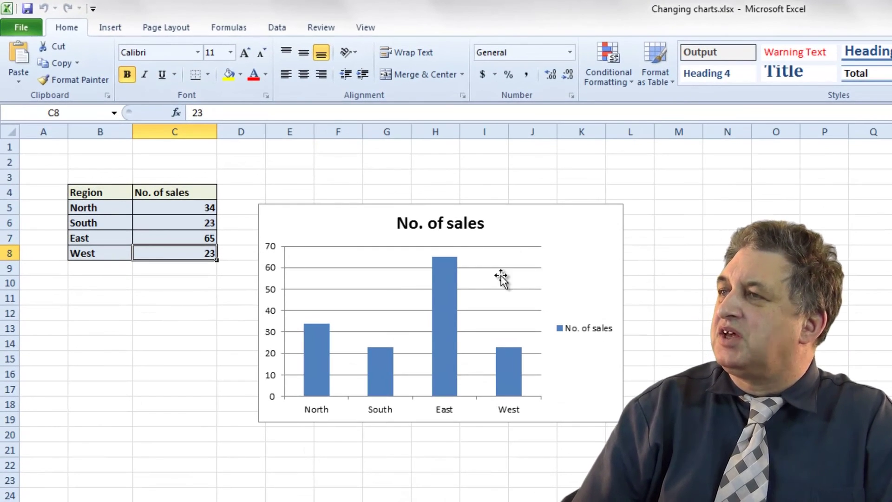
Change the No. of sales chart type to a 3-D Clustered Bar chart.
click(373, 225)
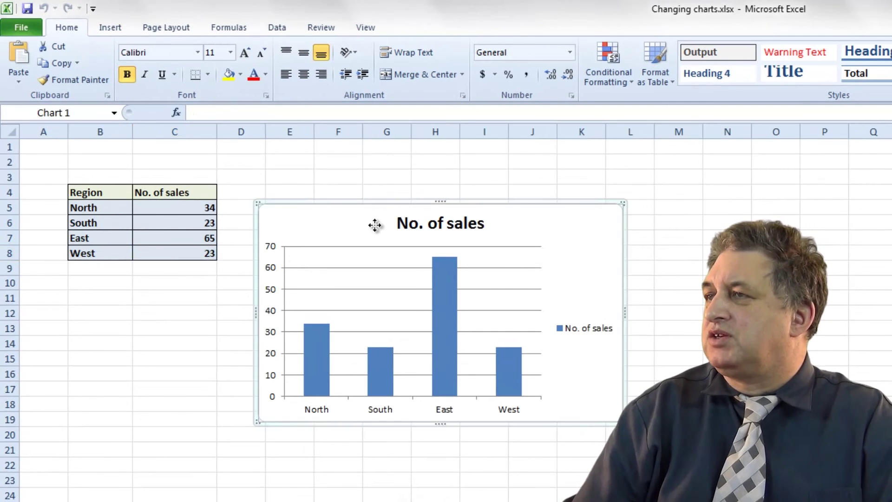
double_click(375, 226)
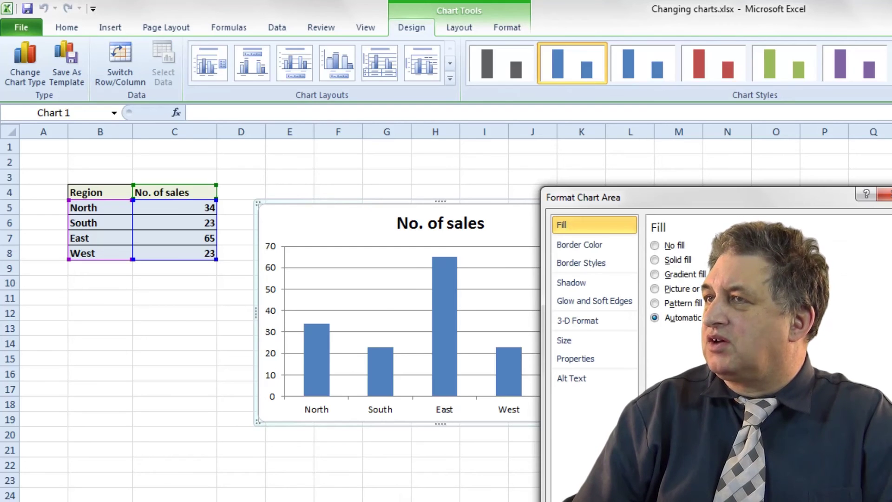
key(Escape)
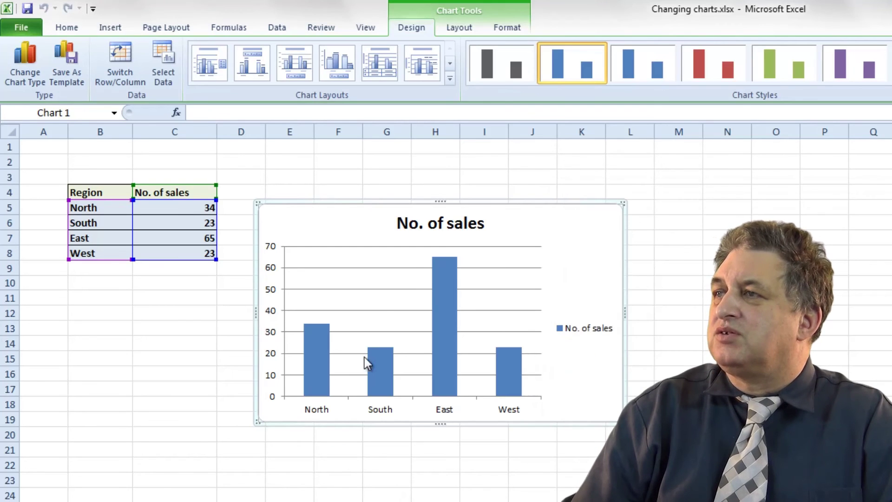
click(31, 73)
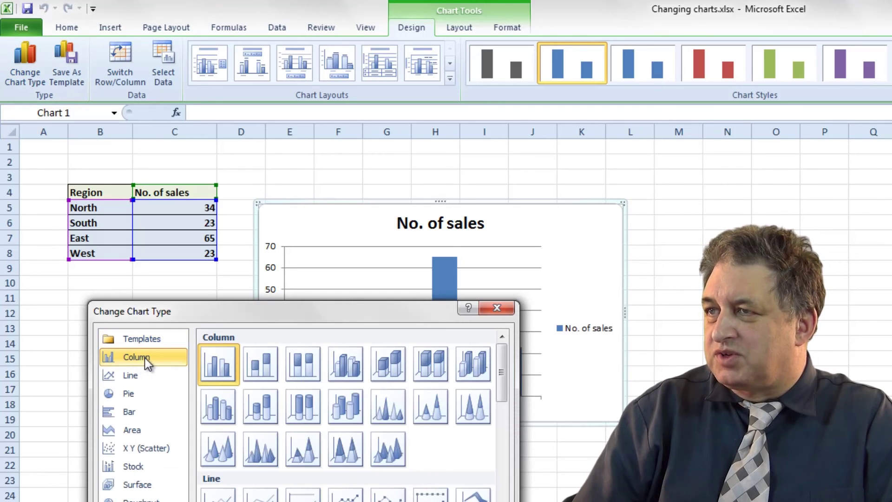
click(134, 410)
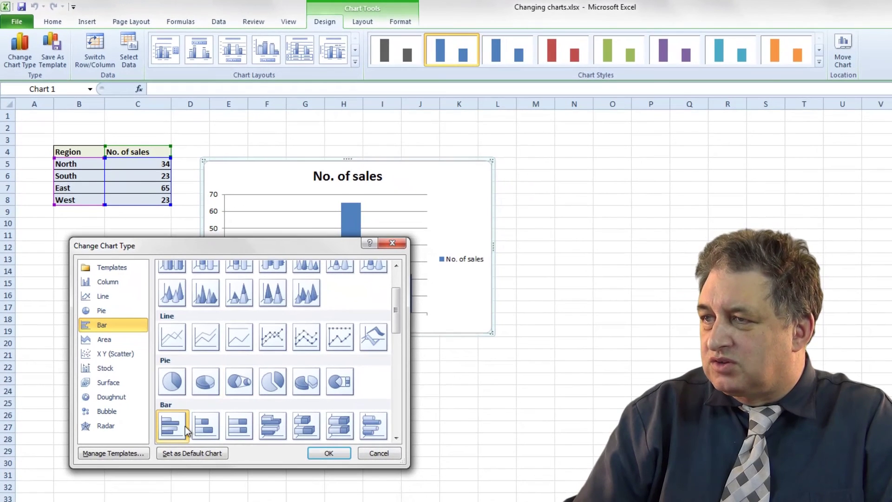
click(270, 429)
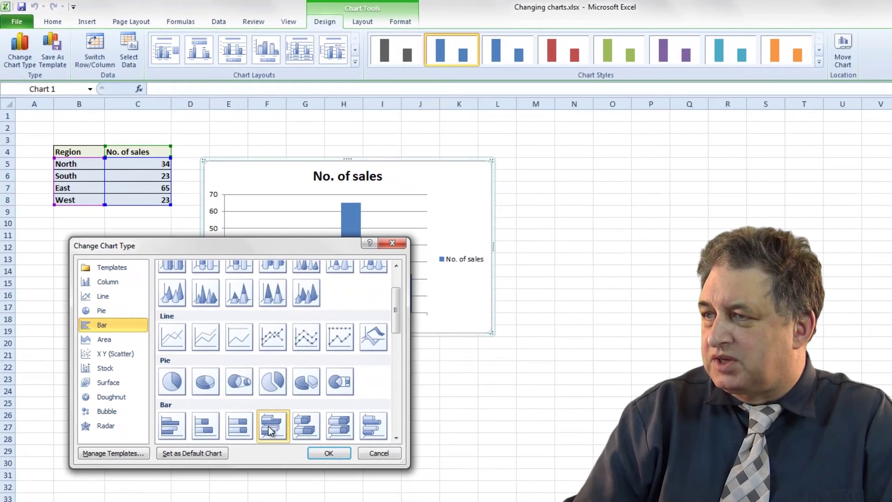
click(330, 454)
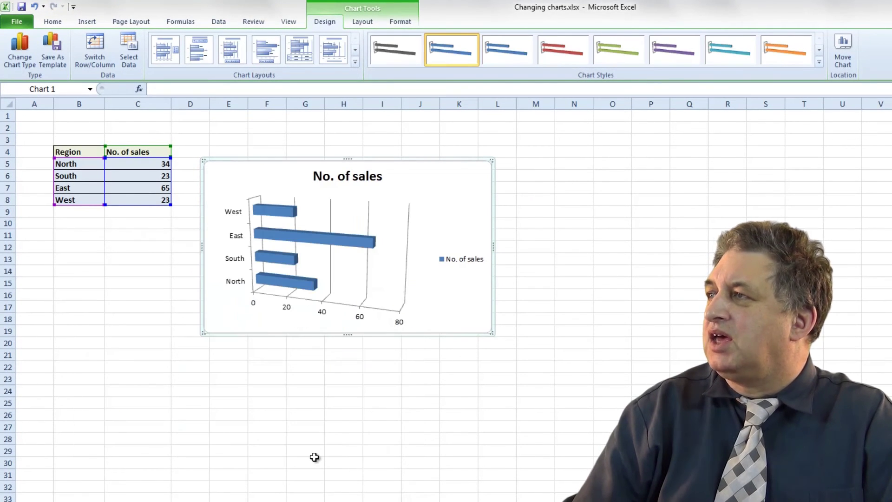
Preview red, green, purple and cyan chart styles, then settle on the orange style.
click(564, 51)
click(622, 51)
click(669, 51)
click(739, 53)
click(784, 54)
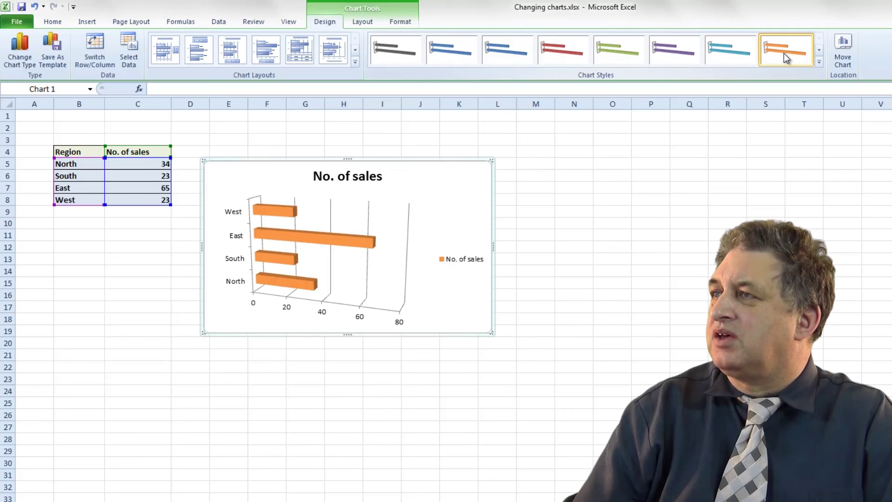
Preview chart layouts with data labels, legends, a data table and an axis title.
click(266, 50)
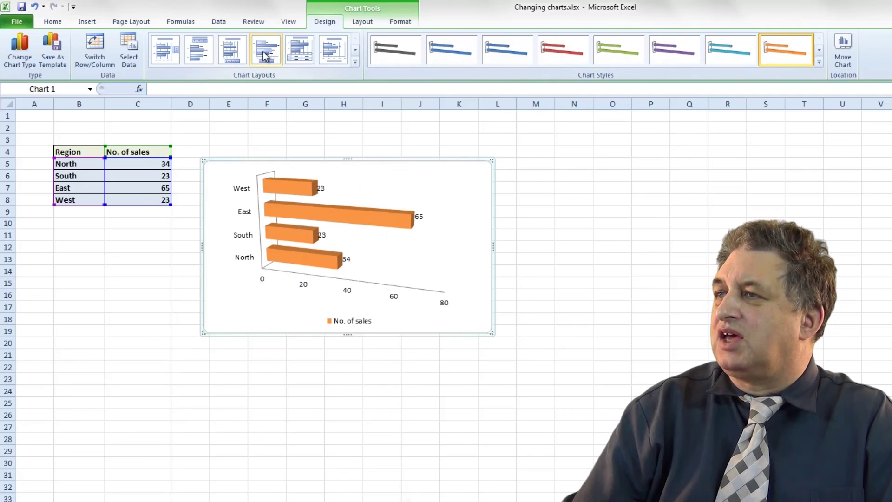
click(199, 51)
click(164, 51)
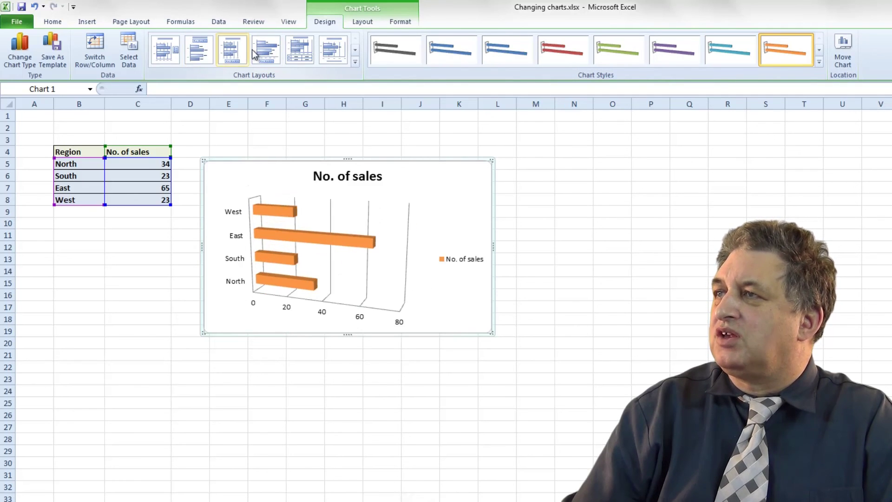
click(267, 53)
click(299, 52)
click(333, 52)
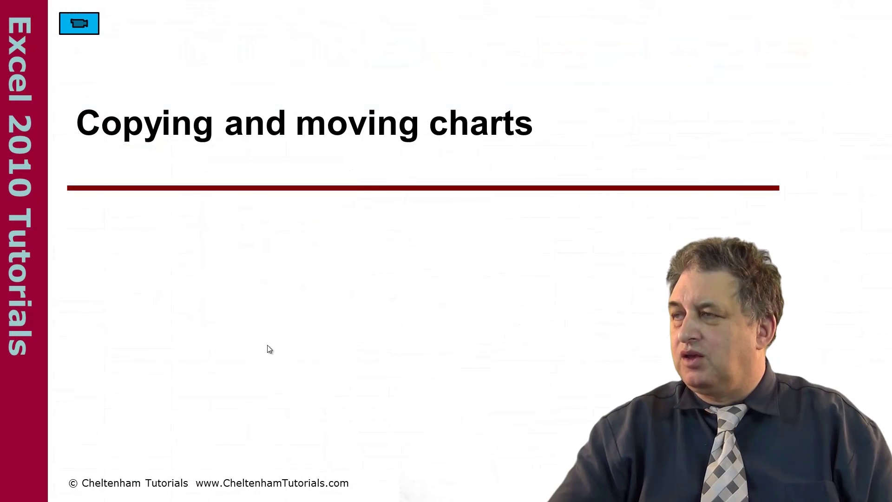
Select the No. of sales chart on Sheet1, then check the empty Sheet2 and Sheet3.
click(77, 25)
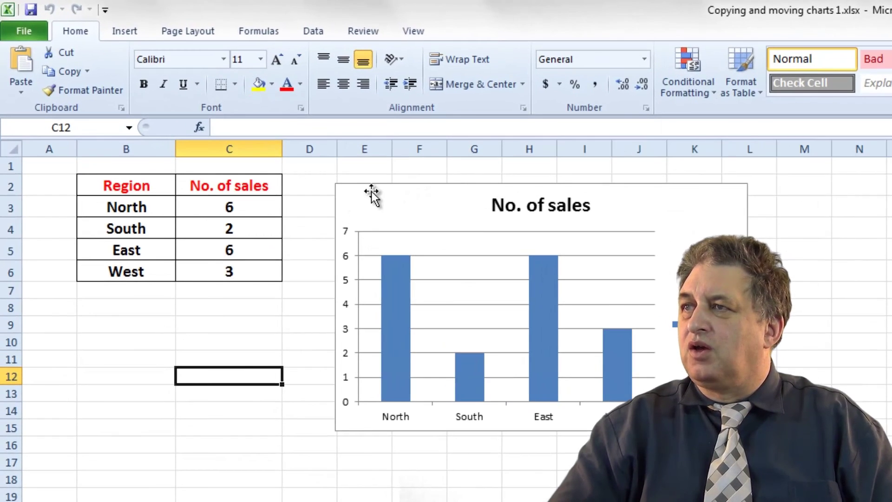
click(371, 195)
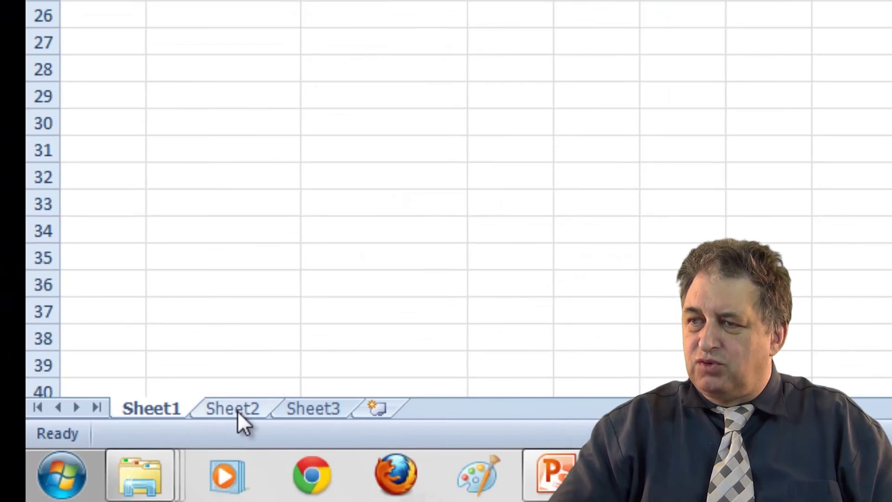
click(237, 410)
click(321, 408)
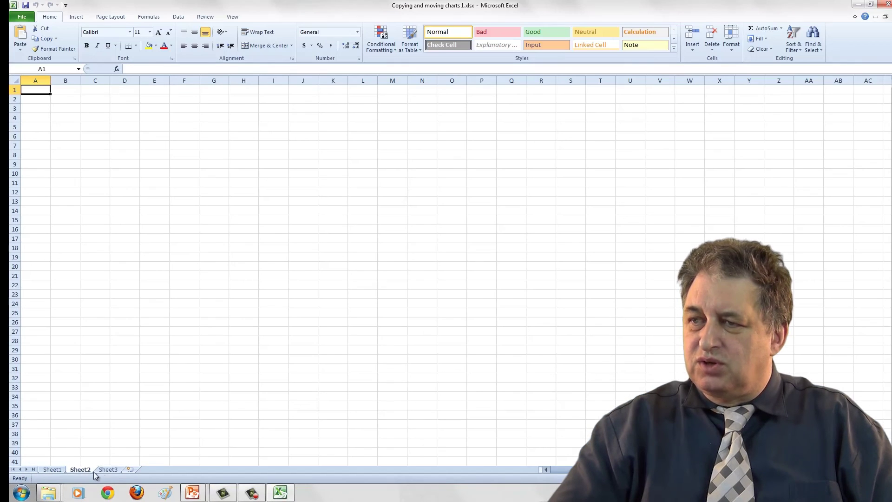
click(85, 470)
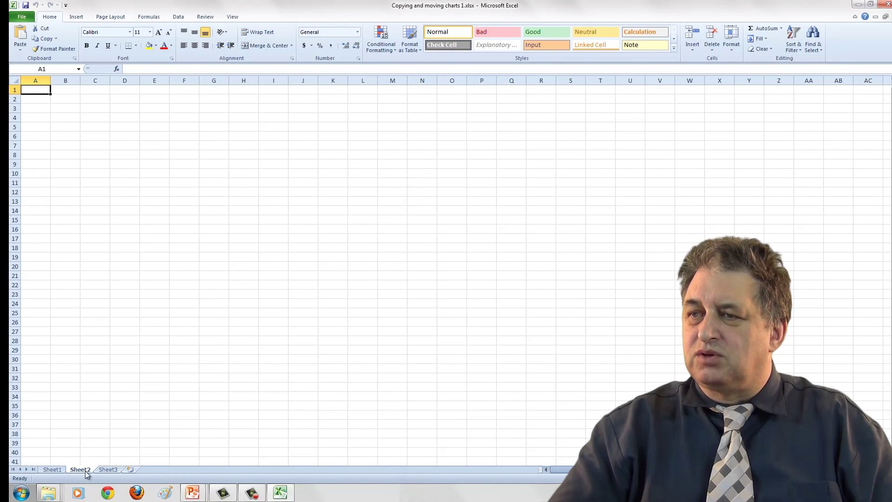
click(52, 469)
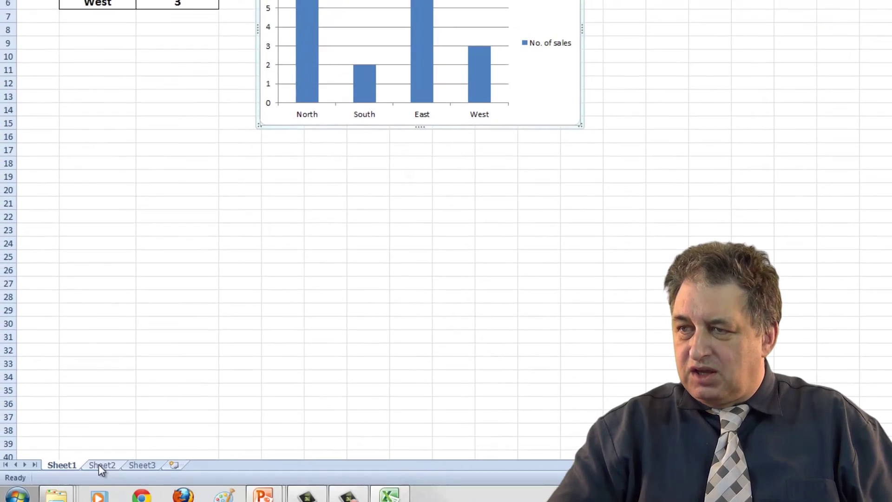
click(99, 462)
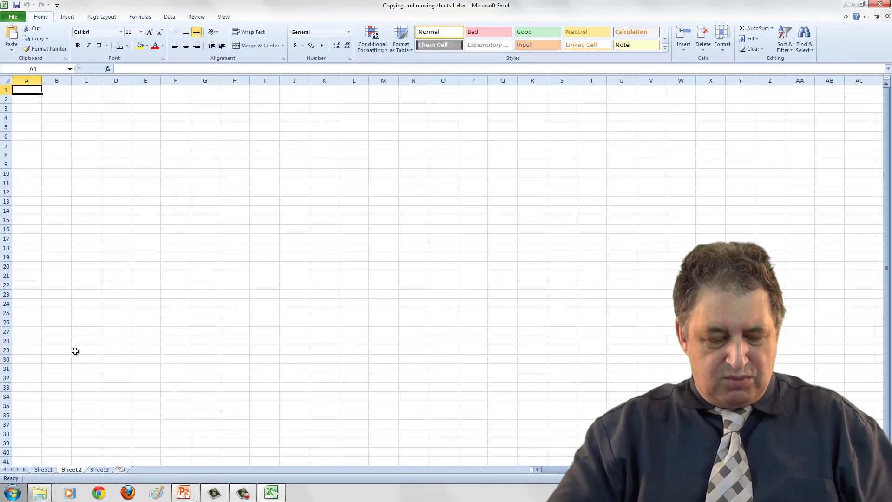
Paste the chart onto Sheet2 around B9:H23 and onto Sheet3 near E10.
key(ctrl+v)
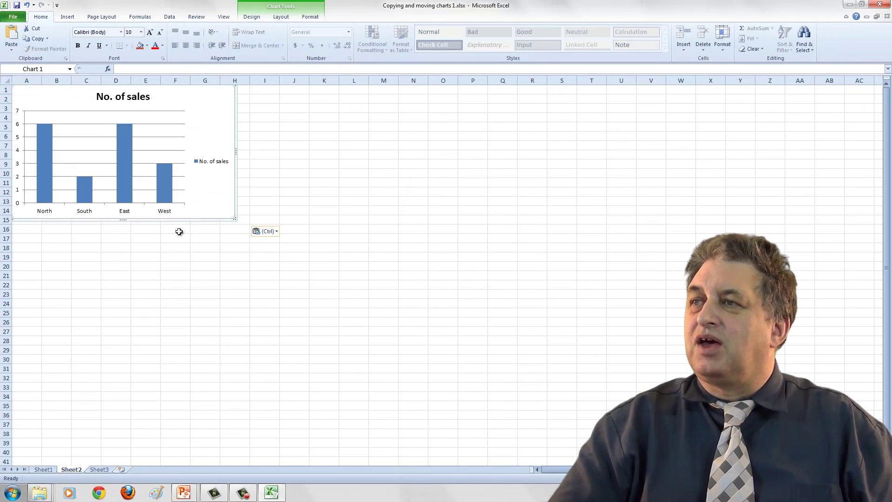
drag(208, 215, 234, 292)
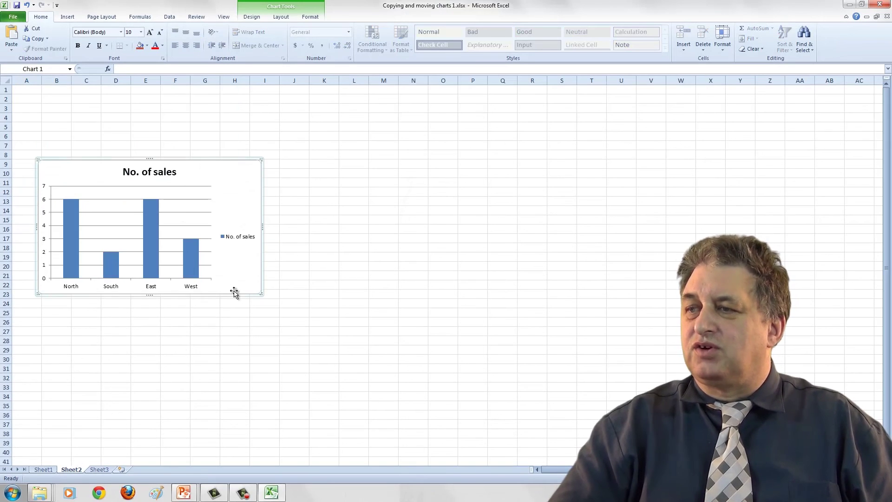
click(100, 470)
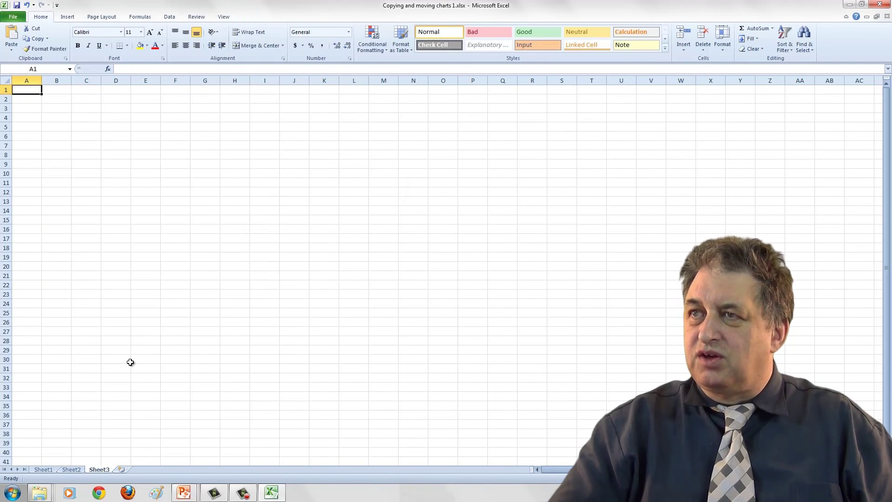
click(98, 238)
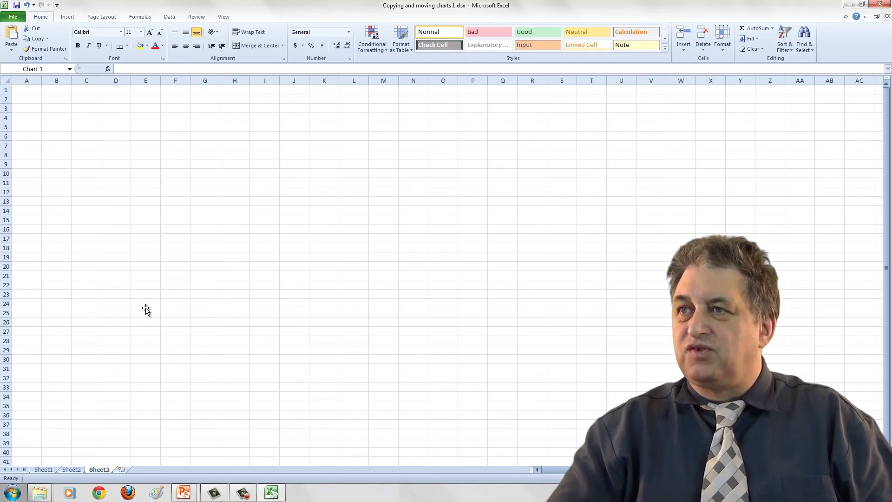
key(ctrl+v)
drag(134, 234, 202, 170)
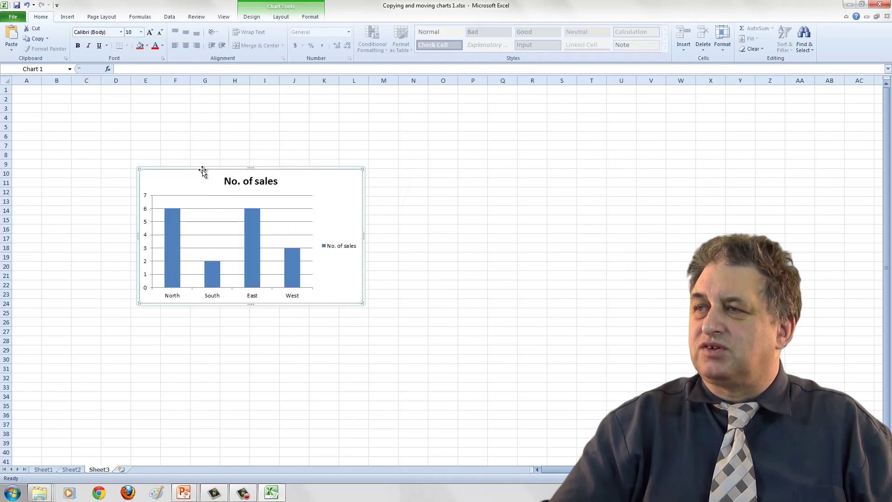
Review the chart on Sheet1 and its copies on Sheet2 and Sheet3, ending at cell B16.
click(43, 470)
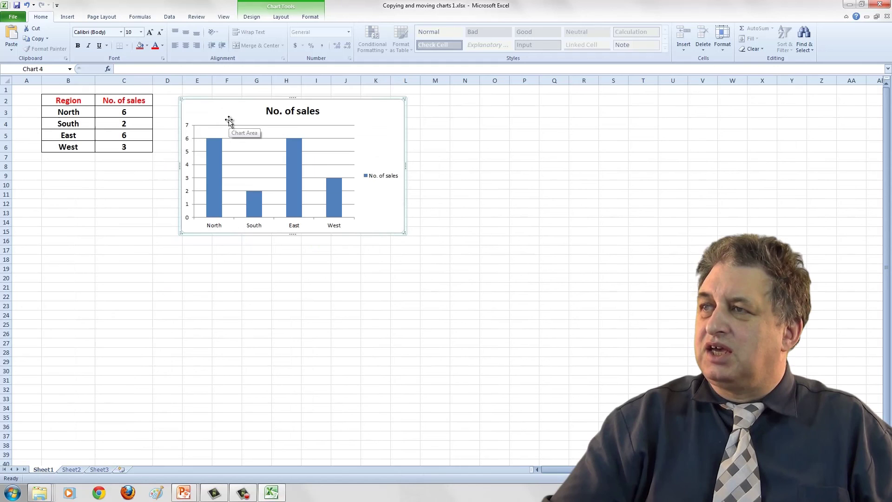
click(69, 469)
click(94, 470)
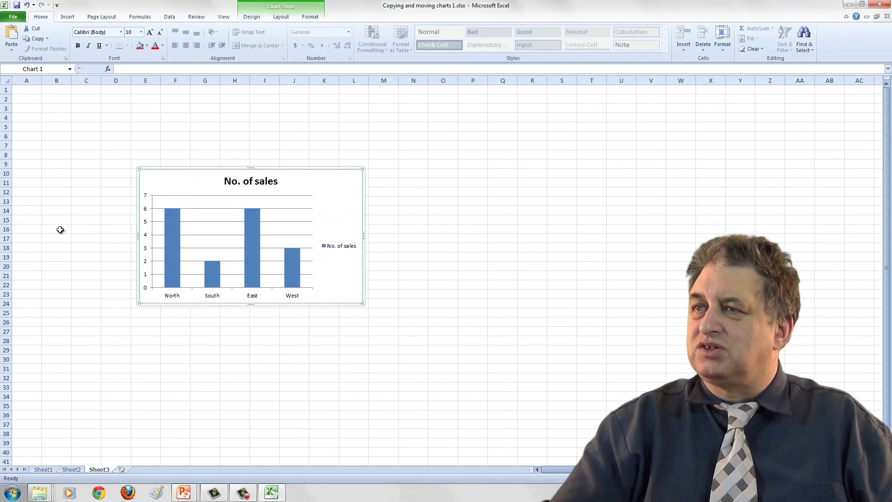
click(60, 230)
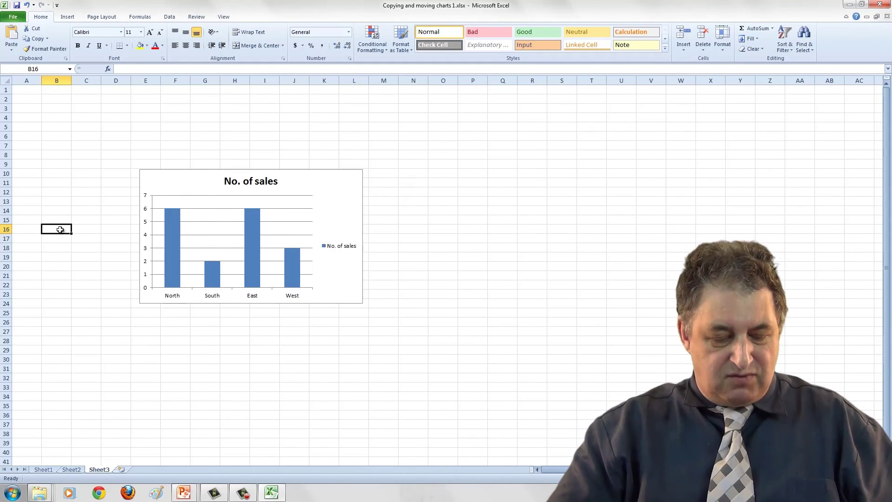
Paste the chart at cell E10 in a new workbook, Book1.
key(ctrl+n)
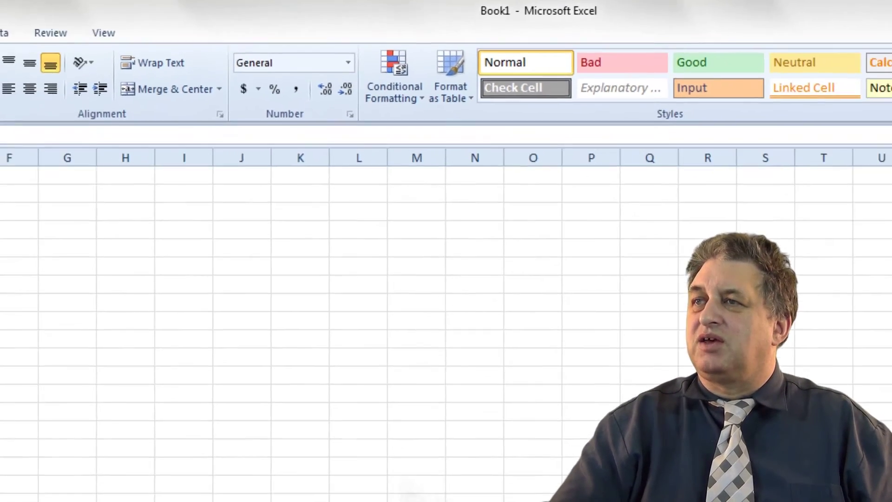
click(148, 173)
key(ctrl+v)
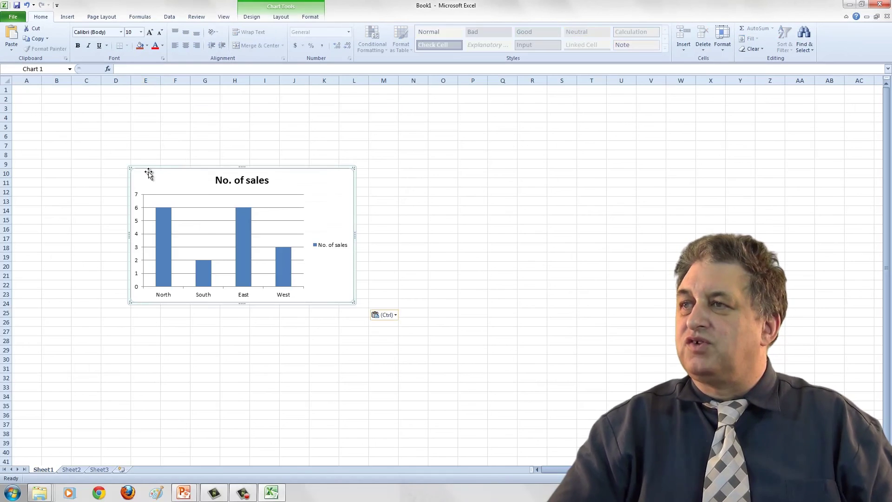